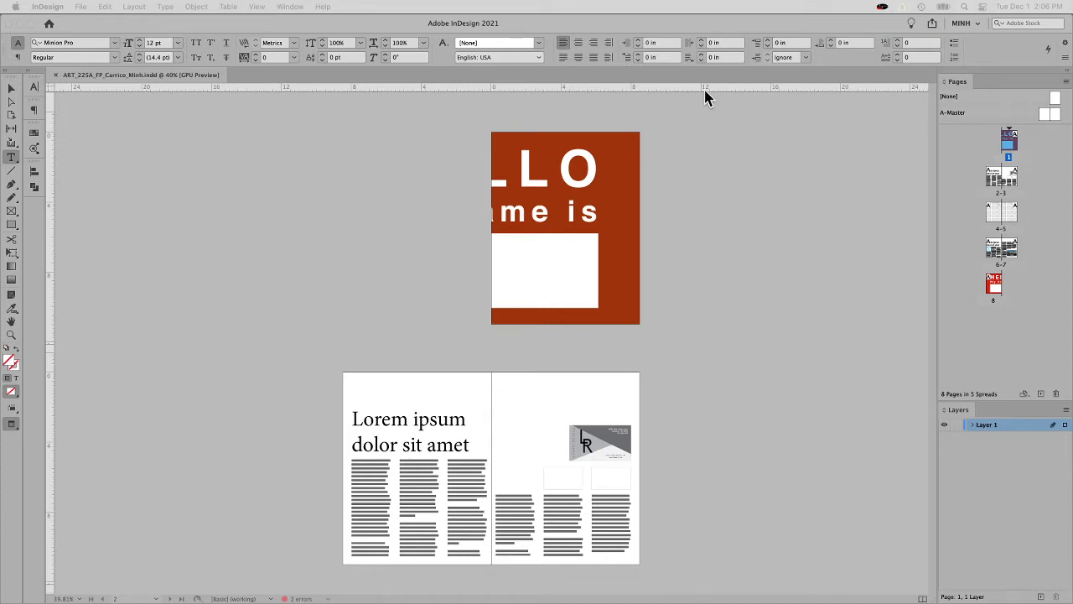
Step: Open the Links panel, move it aside, and lengthen it to show the missing ART_225B_A1_Martin_L.pdf's details
{"action": "key", "text": "super+shift+d"}
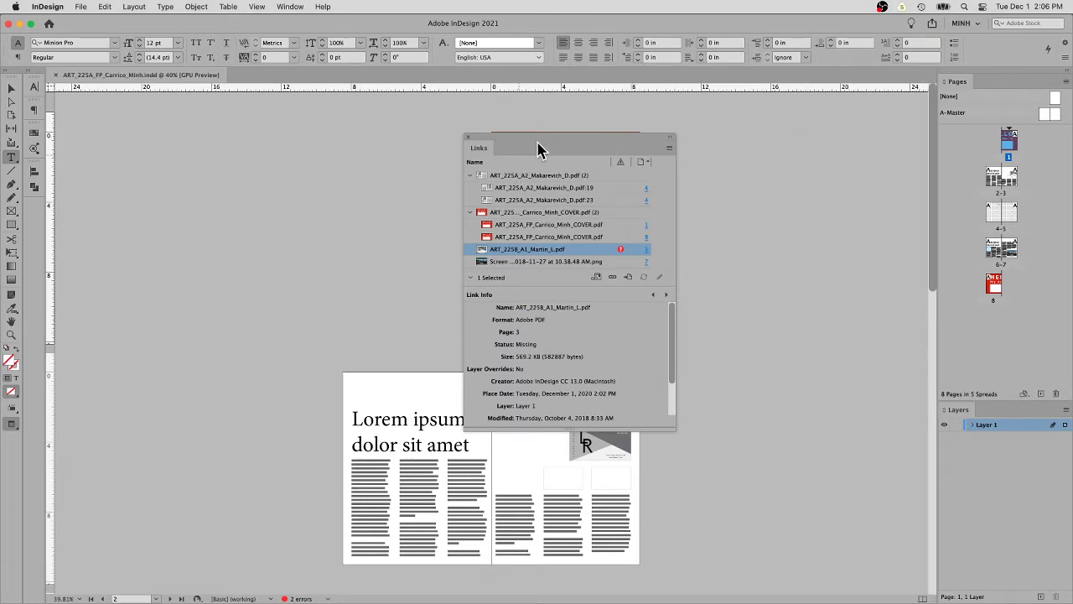
{"action": "left_click_drag", "start_coordinate": [540, 149], "coordinate": [728, 174]}
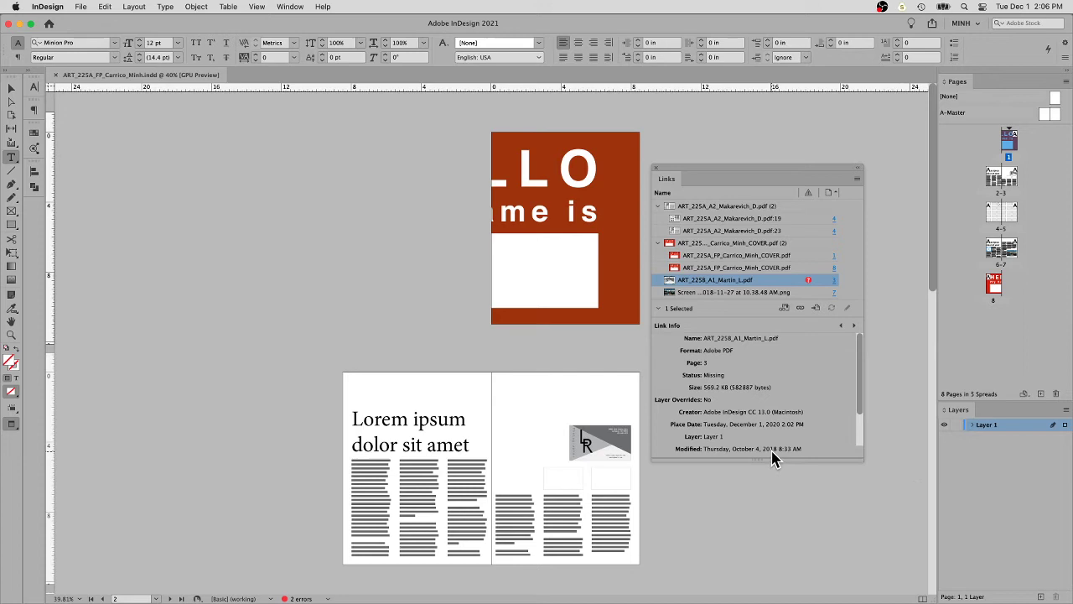
{"action": "left_click_drag", "start_coordinate": [758, 460], "coordinate": [762, 587]}
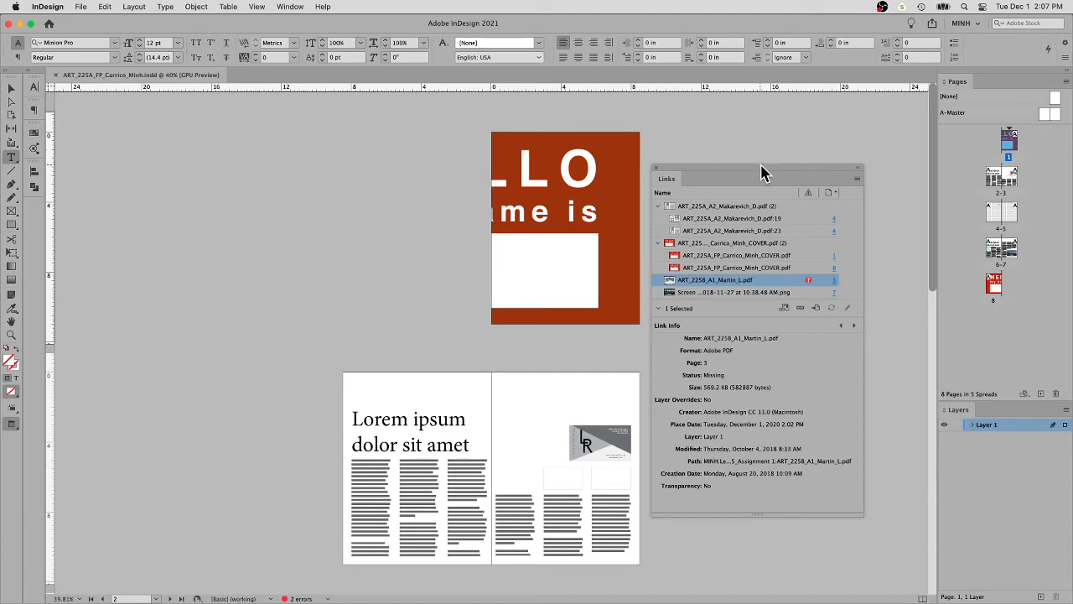
Step: Move the Links panel up-left and widen it until the Archive:ART_225_Assignment 1 path is fully visible
{"action": "left_click_drag", "start_coordinate": [759, 167], "coordinate": [611, 100]}
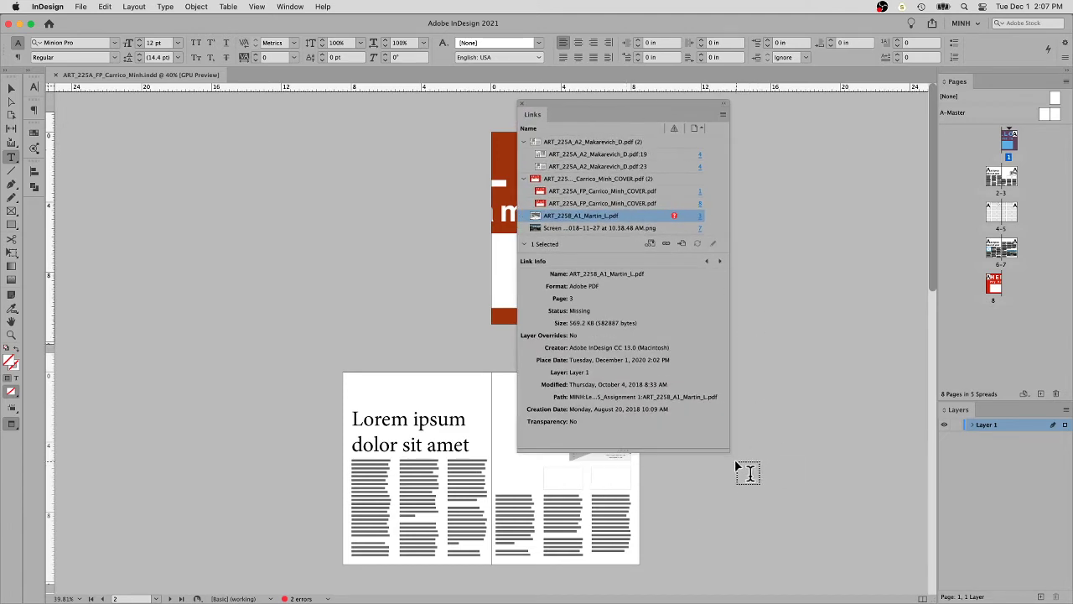
{"action": "left_click_drag", "start_coordinate": [727, 450], "coordinate": [897, 452]}
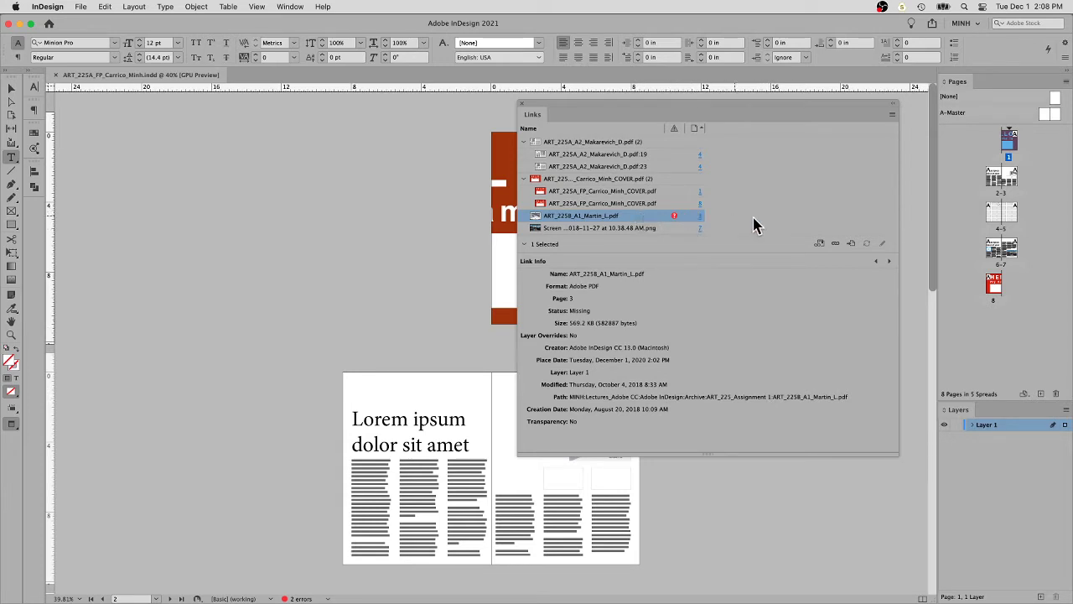
{"action": "left_click", "coordinate": [837, 244]}
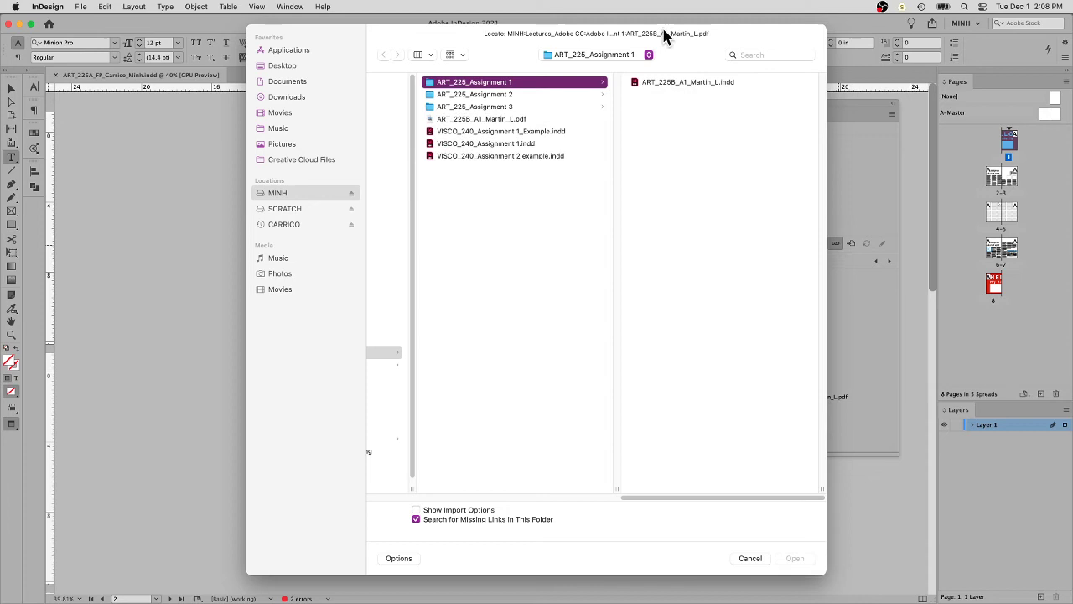
{"action": "left_click_drag", "start_coordinate": [664, 29], "coordinate": [618, 53]}
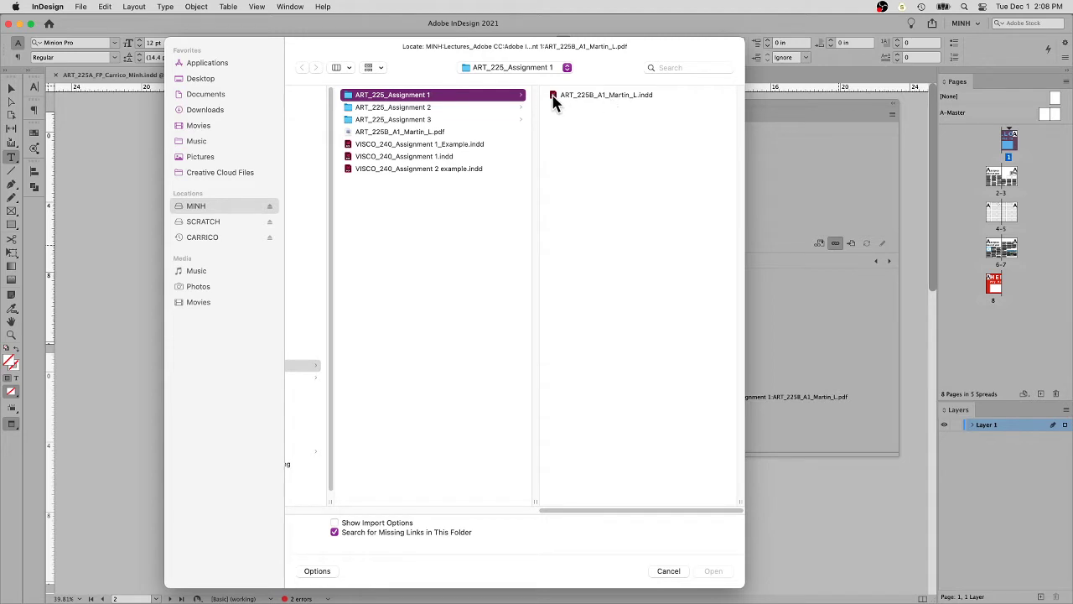
{"action": "left_click", "coordinate": [435, 134]}
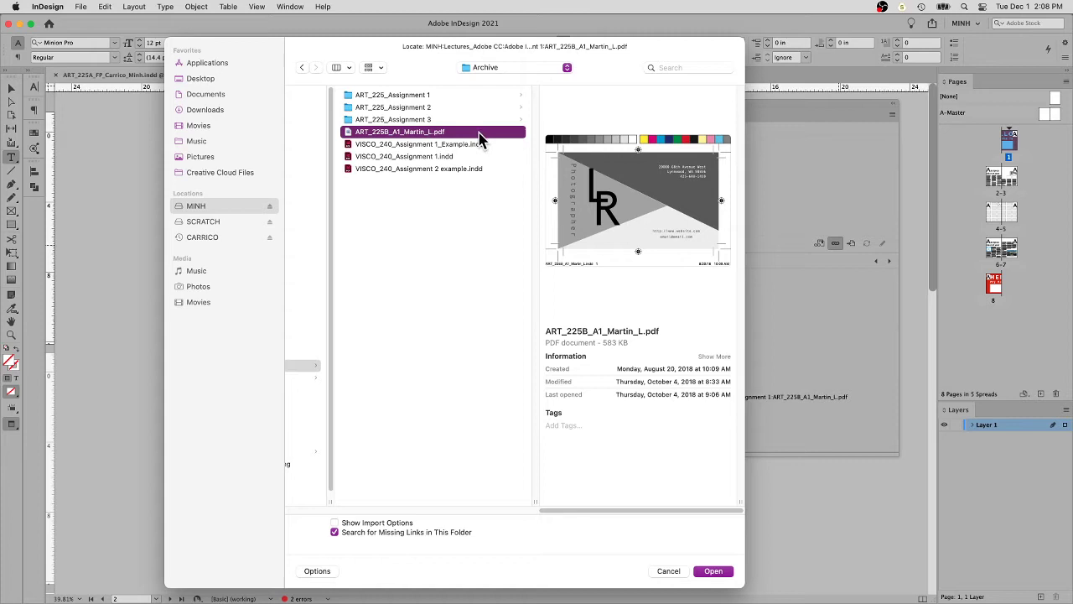
{"action": "left_click", "coordinate": [714, 571]}
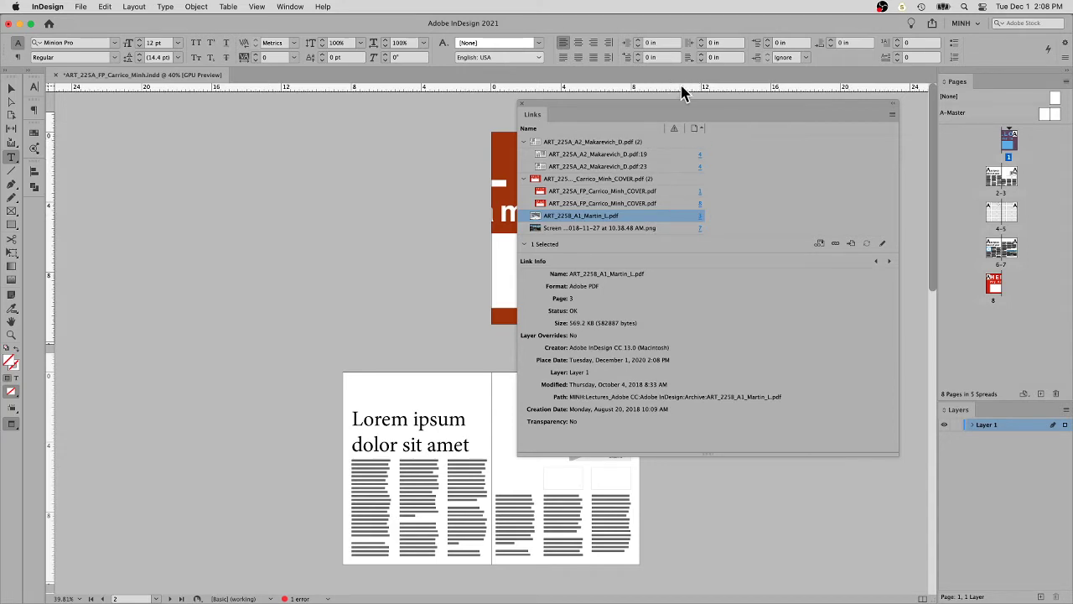
Step: Open File > Package to see the Summary: 8 fonts, 6 links, none missing, and 1 RGB image
{"action": "left_click_drag", "start_coordinate": [685, 109], "coordinate": [702, 110]}
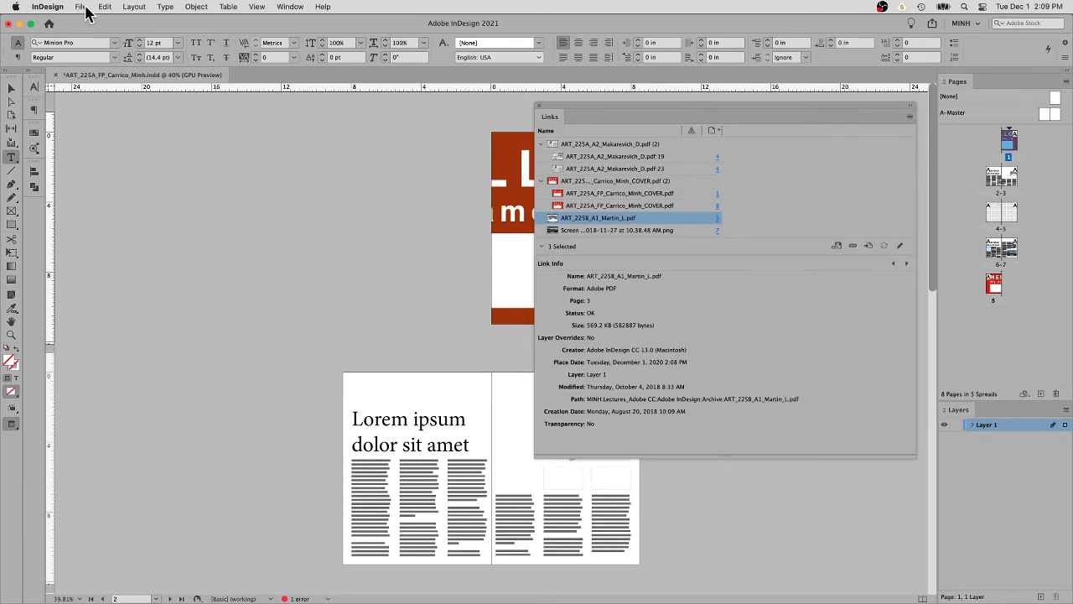
{"action": "left_click", "coordinate": [80, 7]}
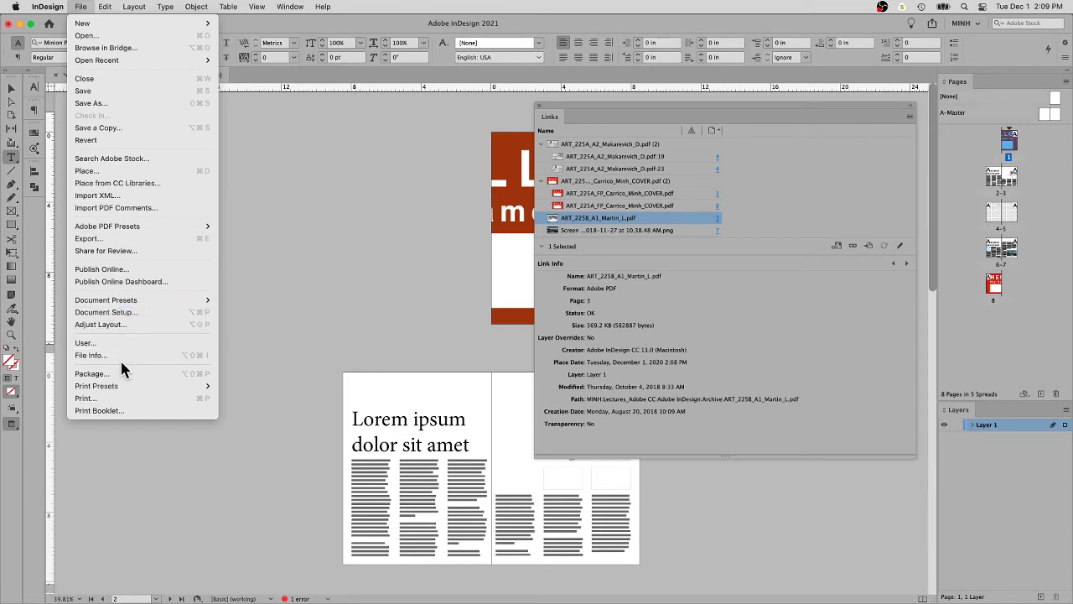
{"action": "left_click", "coordinate": [133, 380]}
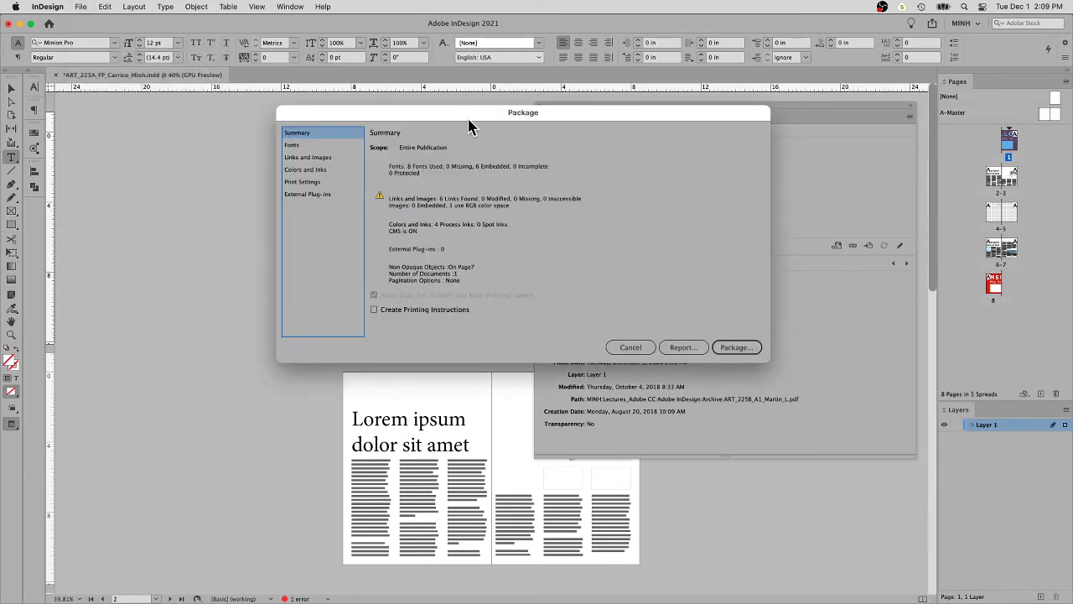
{"action": "left_click_drag", "start_coordinate": [468, 118], "coordinate": [463, 115]}
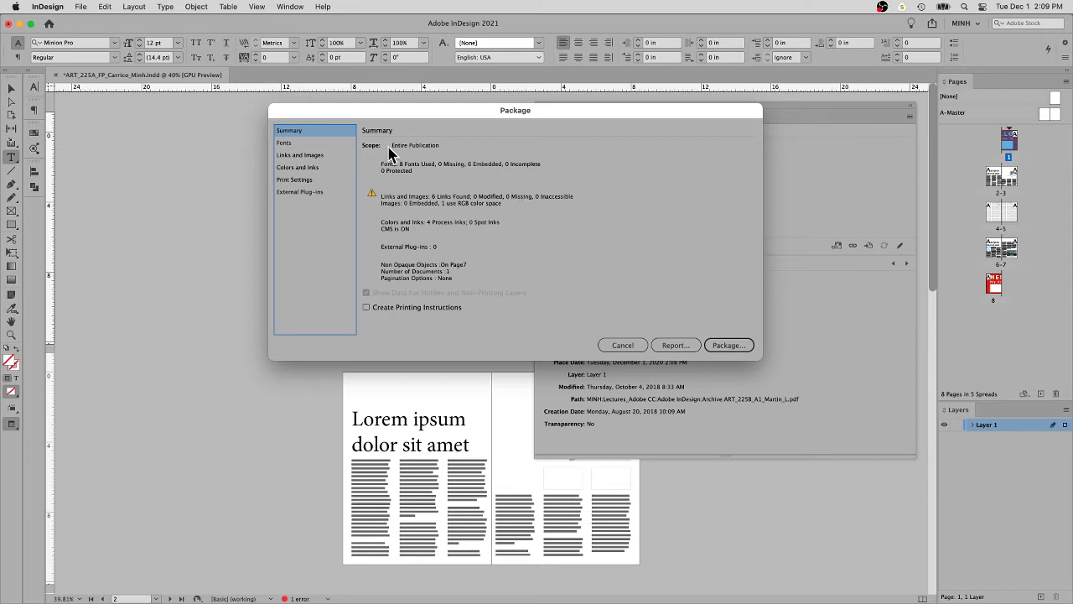
{"action": "left_click", "coordinate": [312, 144]}
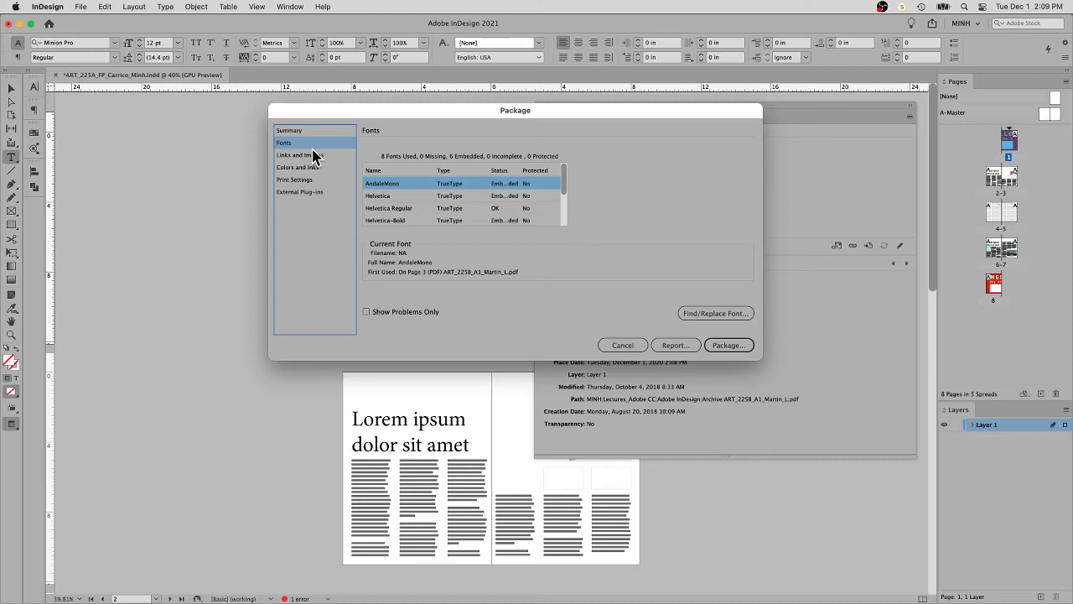
{"action": "scroll", "coordinate": [385, 208], "scroll_direction": "down", "scroll_amount": 3}
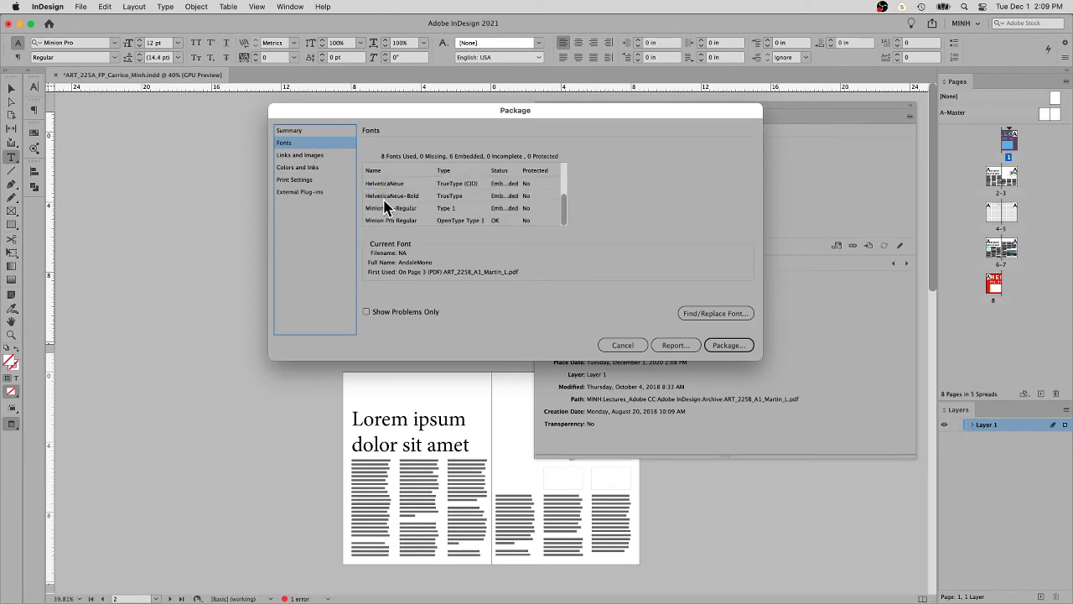
{"action": "left_click", "coordinate": [310, 157]}
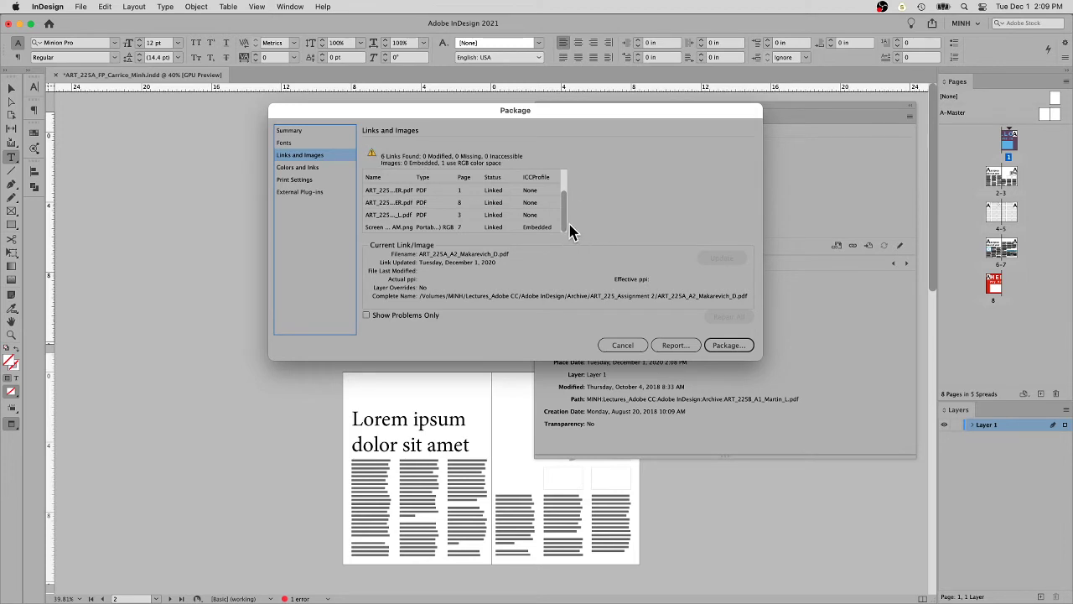
{"action": "left_click", "coordinate": [334, 167]}
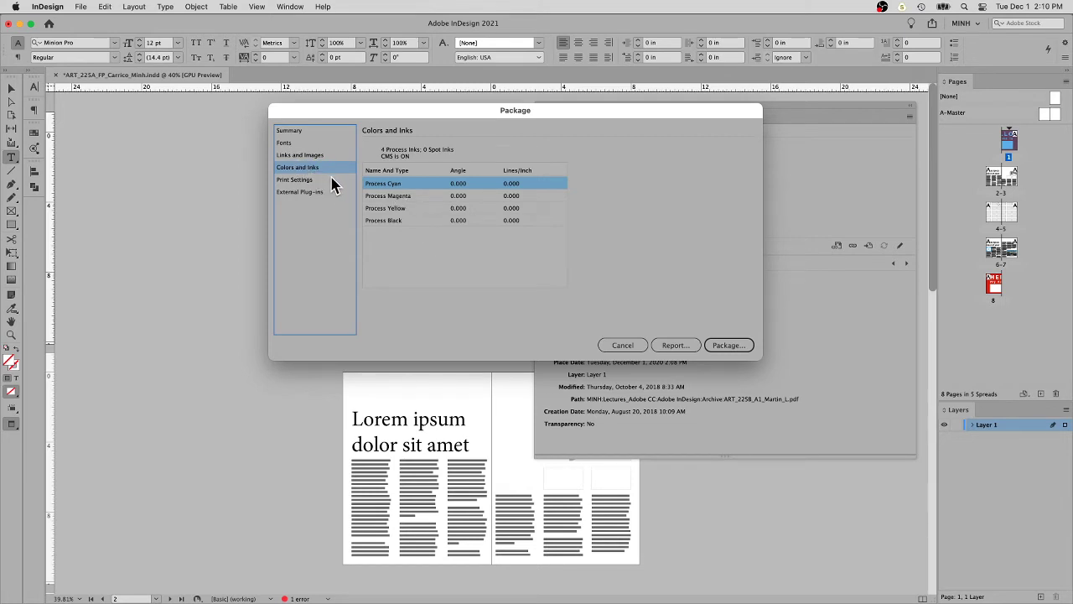
{"action": "left_click", "coordinate": [334, 181]}
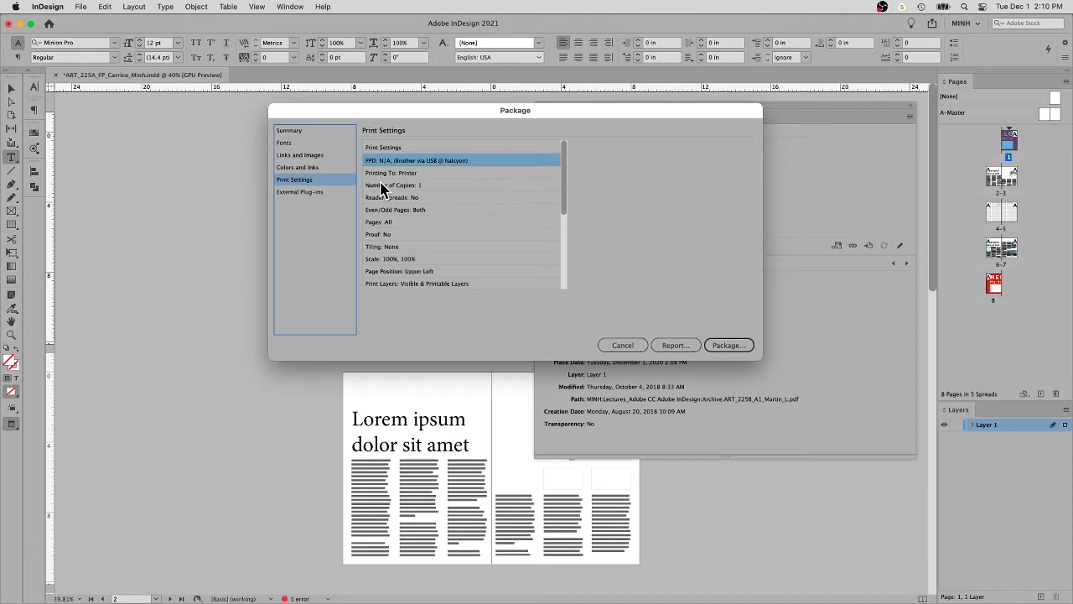
{"action": "scroll", "coordinate": [457, 176], "scroll_direction": "down", "scroll_amount": 5}
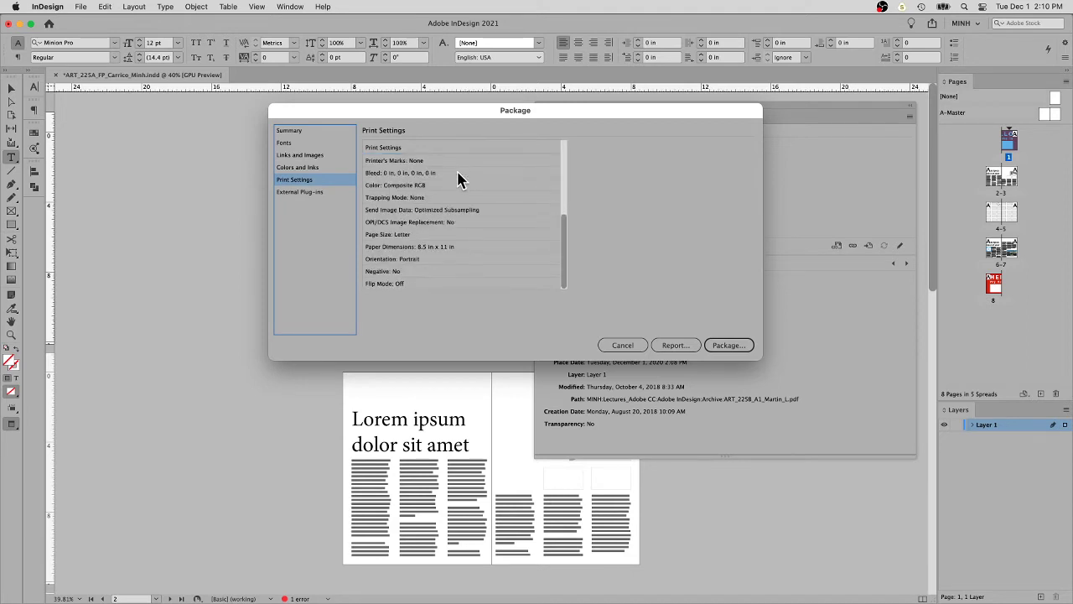
{"action": "scroll", "coordinate": [457, 178], "scroll_direction": "up", "scroll_amount": 5}
{"action": "left_click", "coordinate": [319, 193]}
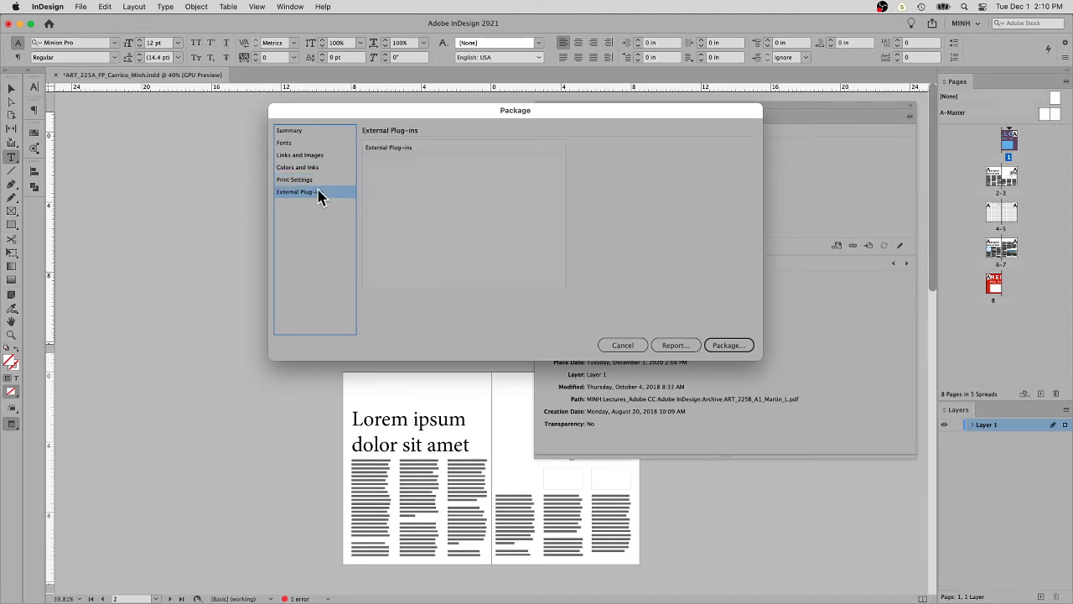
{"action": "left_click", "coordinate": [312, 136]}
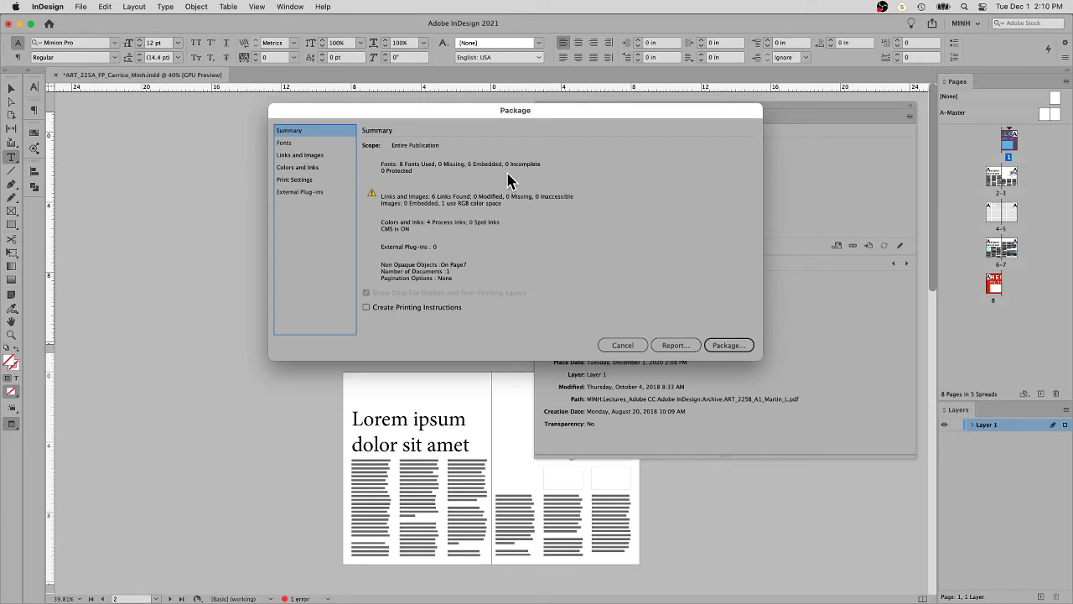
{"action": "left_click", "coordinate": [742, 345]}
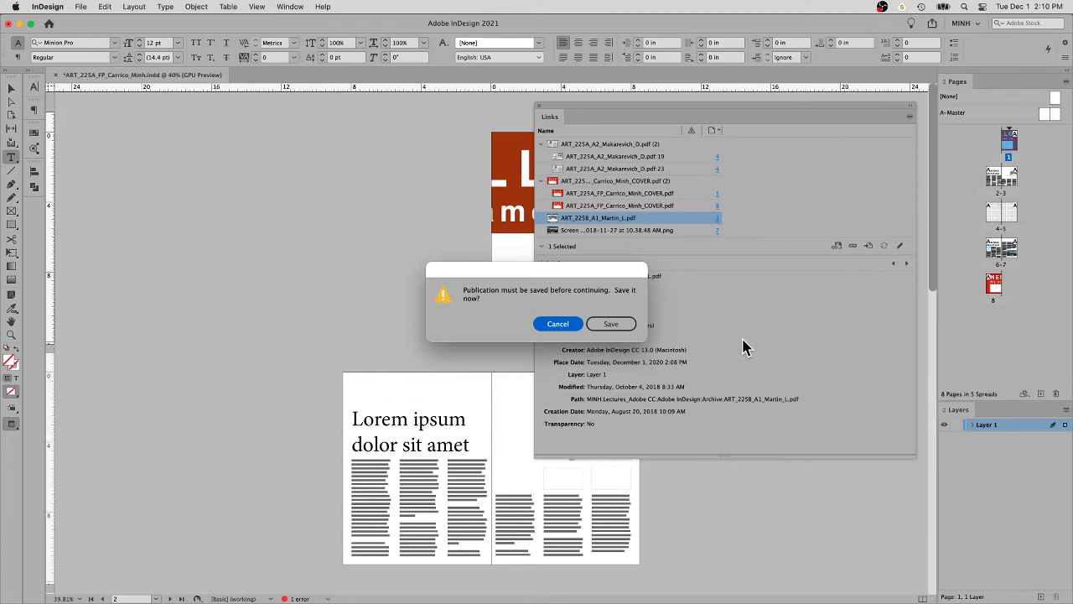
{"action": "left_click", "coordinate": [627, 327]}
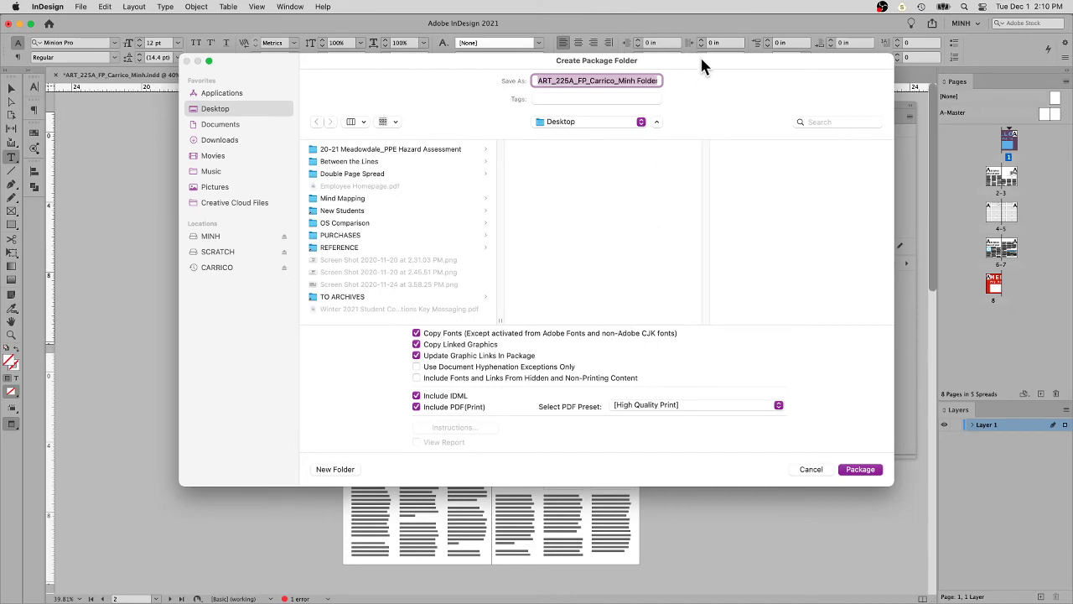
{"action": "left_click_drag", "start_coordinate": [702, 59], "coordinate": [662, 69]}
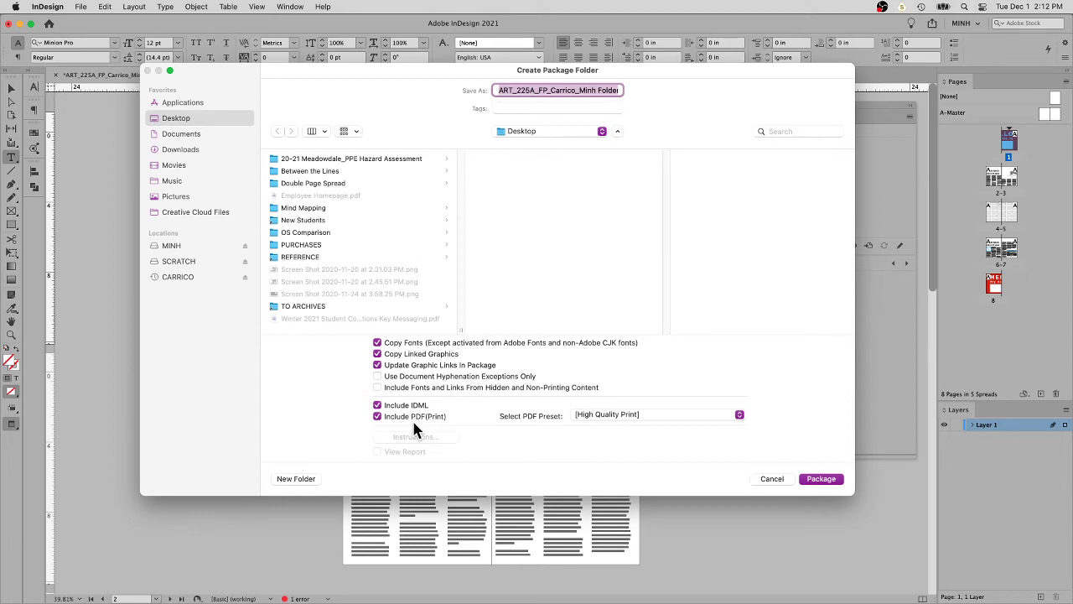
Step: Keep [High Quality Print] as the PDF preset and start packaging to the Desktop folder
{"action": "left_click", "coordinate": [635, 416]}
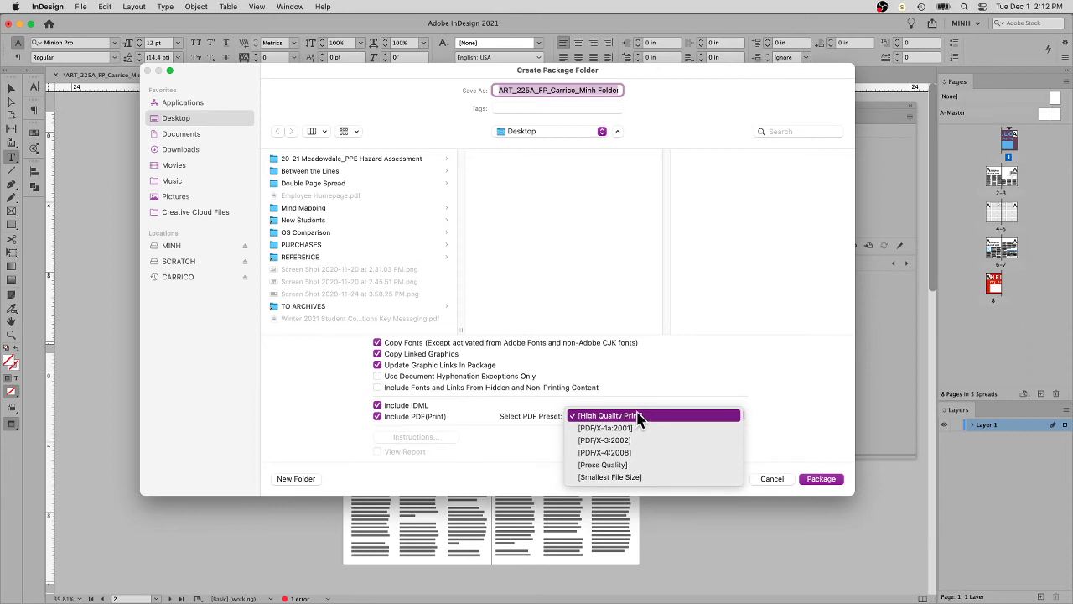
{"action": "left_click", "coordinate": [657, 389]}
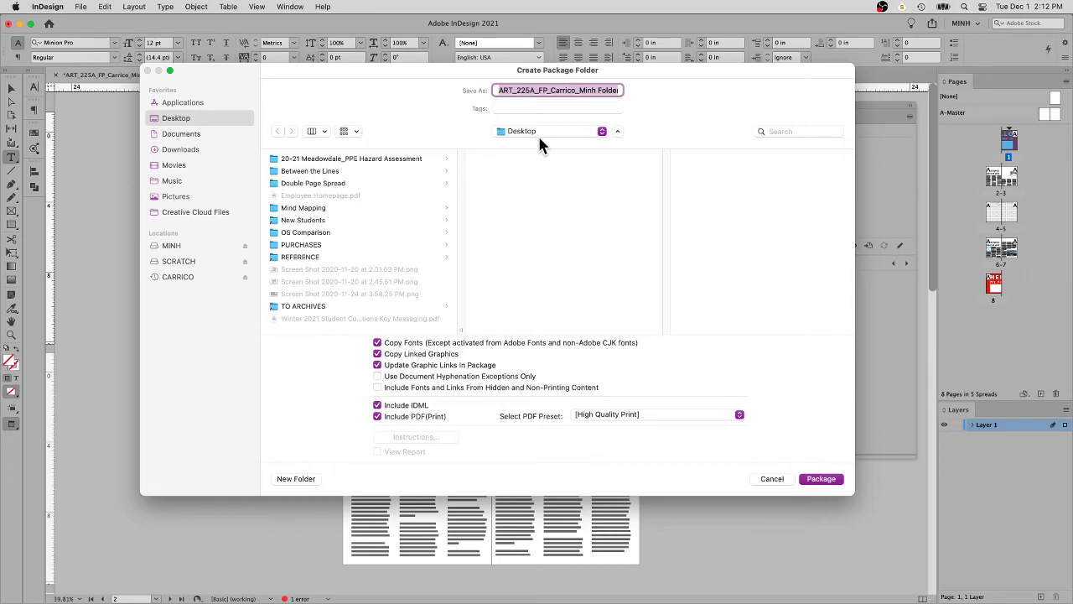
{"action": "left_click", "coordinate": [839, 480]}
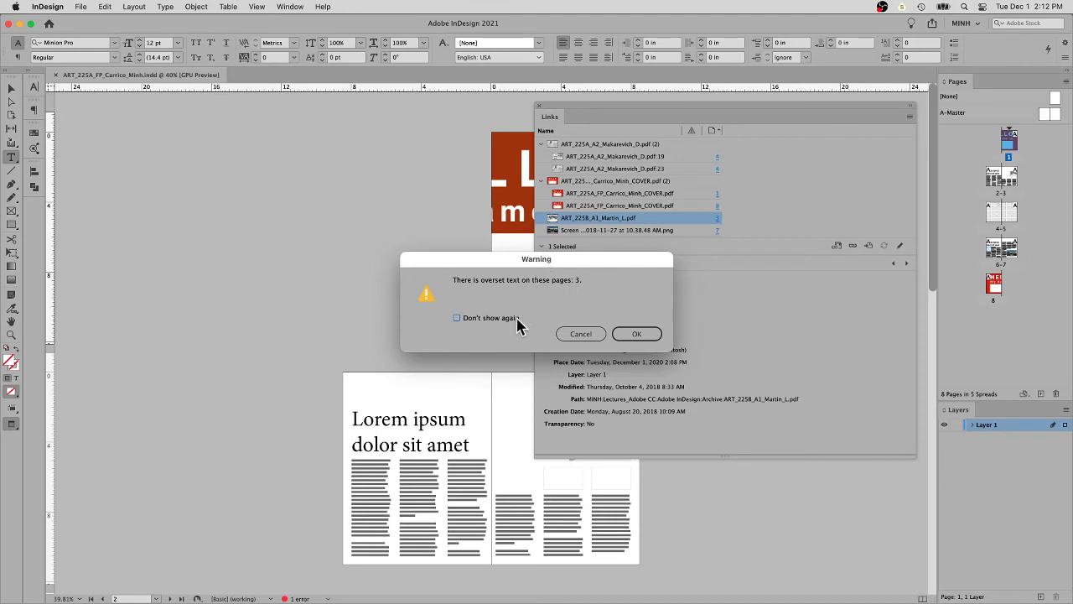
Step: Suppress the page 3 overset-text warning and acknowledge the packaging-complete alert with PDF warnings
{"action": "left_click_drag", "start_coordinate": [541, 268], "coordinate": [522, 266]}
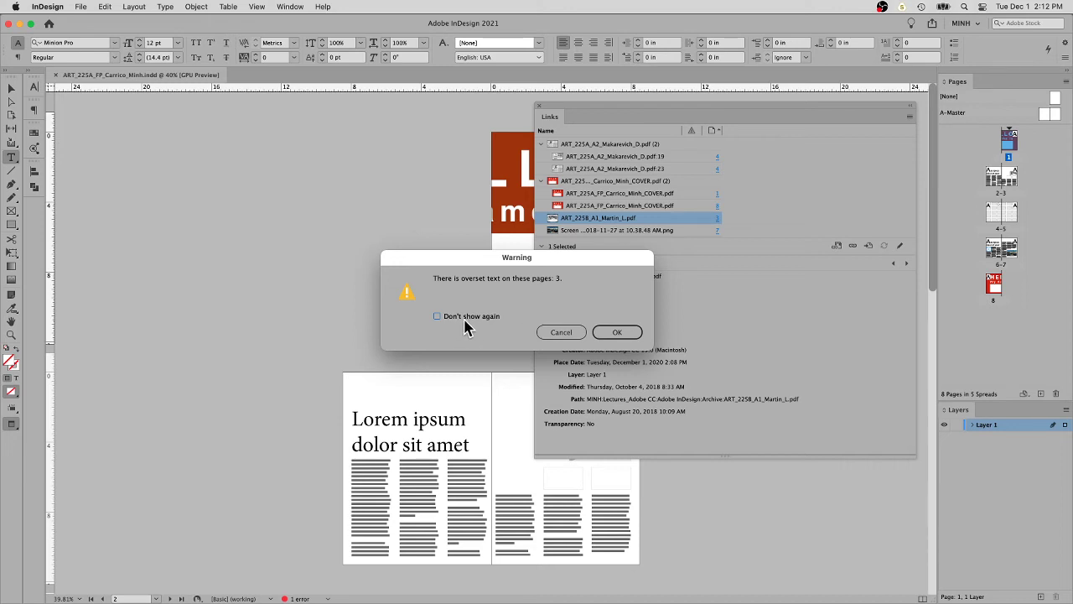
{"action": "left_click", "coordinate": [494, 324]}
{"action": "left_click", "coordinate": [618, 332]}
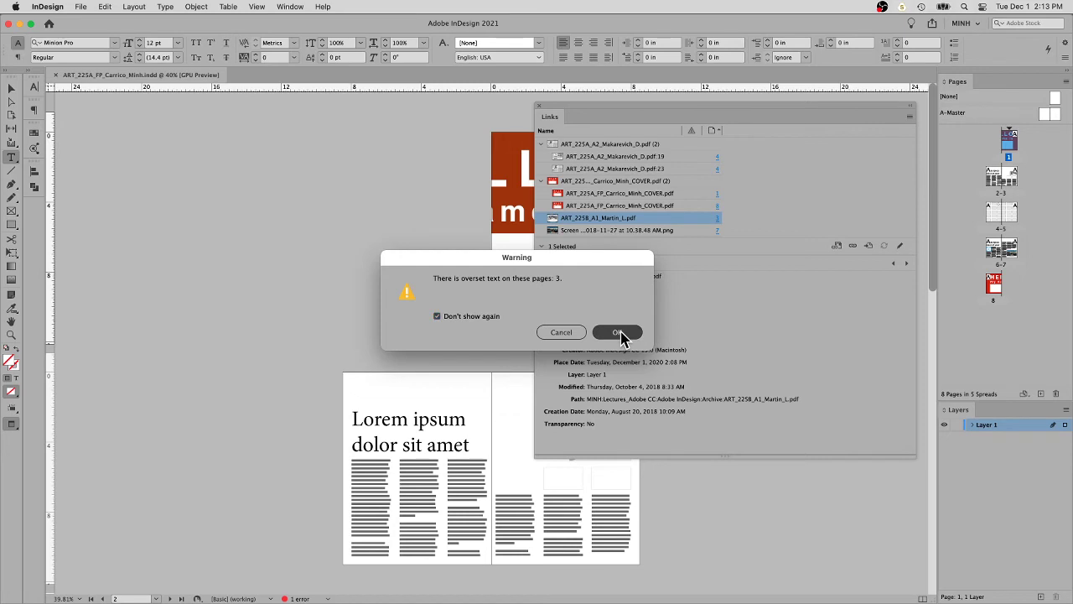
{"action": "left_click", "coordinate": [619, 333]}
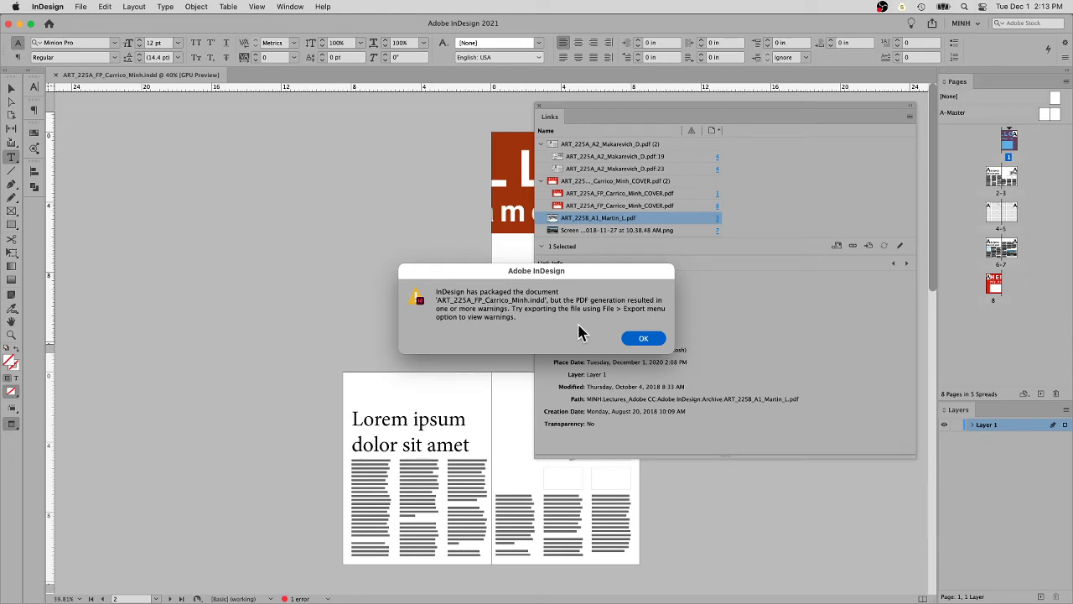
{"action": "left_click", "coordinate": [643, 339]}
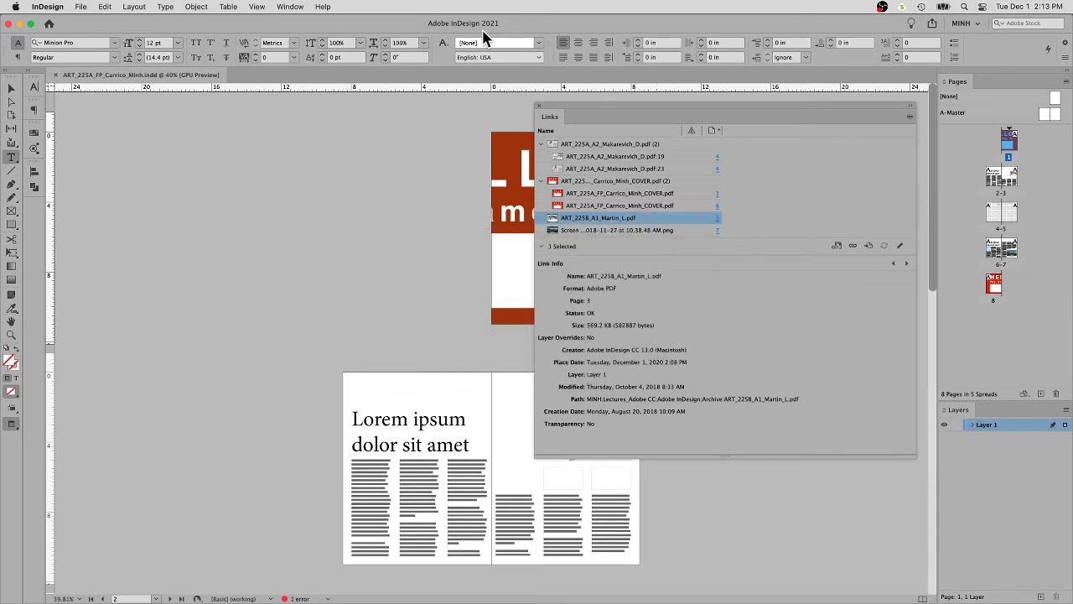
{"action": "left_click", "coordinate": [20, 23]}
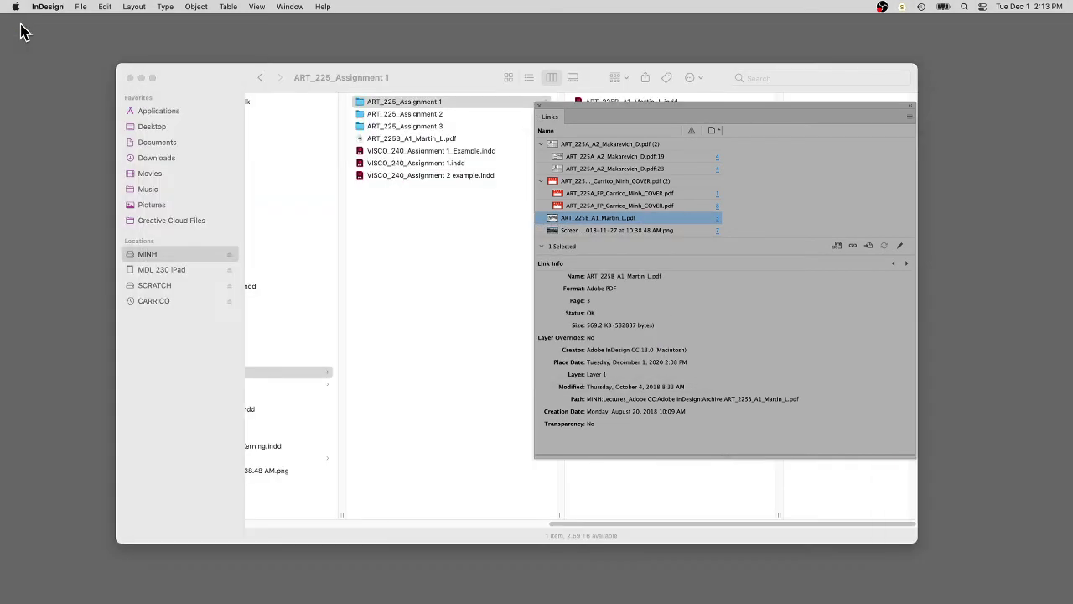
{"action": "left_click", "coordinate": [408, 83]}
{"action": "left_click", "coordinate": [176, 127]}
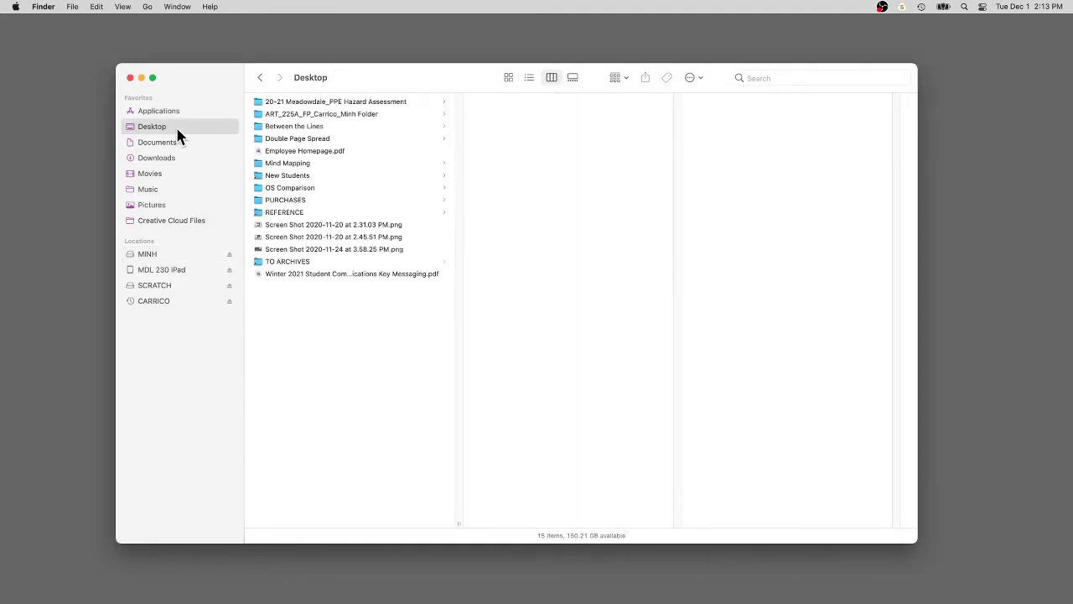
{"action": "left_click_drag", "start_coordinate": [381, 72], "coordinate": [441, 47]}
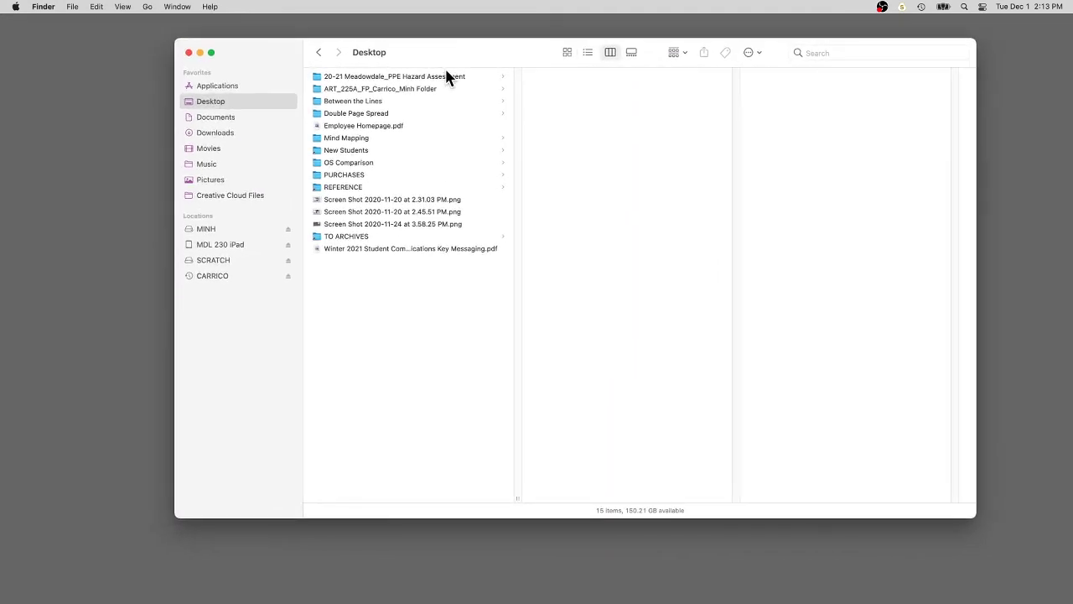
{"action": "left_click", "coordinate": [324, 95]}
{"action": "left_click_drag", "start_coordinate": [467, 55], "coordinate": [508, 82]}
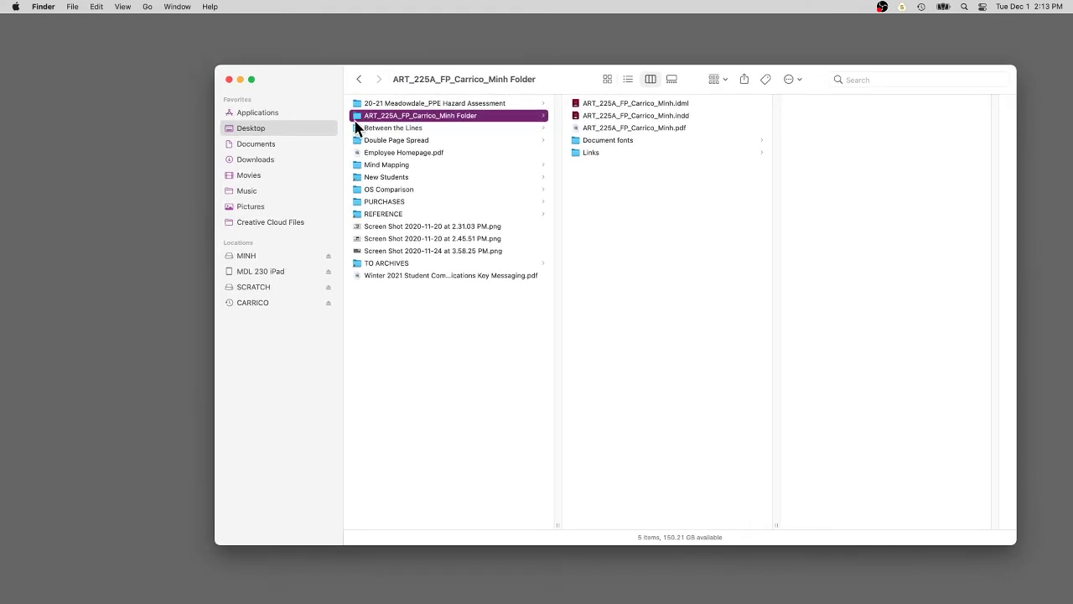
Step: Preview the packaged INDD, PDF and IDML files and list the Document fonts and Links folders
{"action": "left_click", "coordinate": [688, 116]}
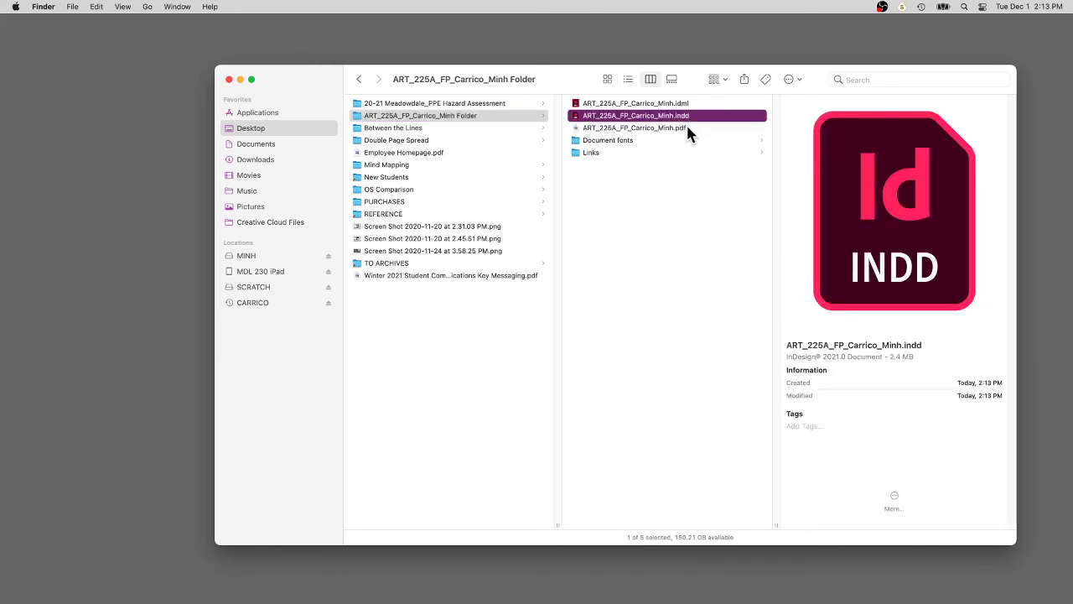
{"action": "left_click", "coordinate": [688, 128]}
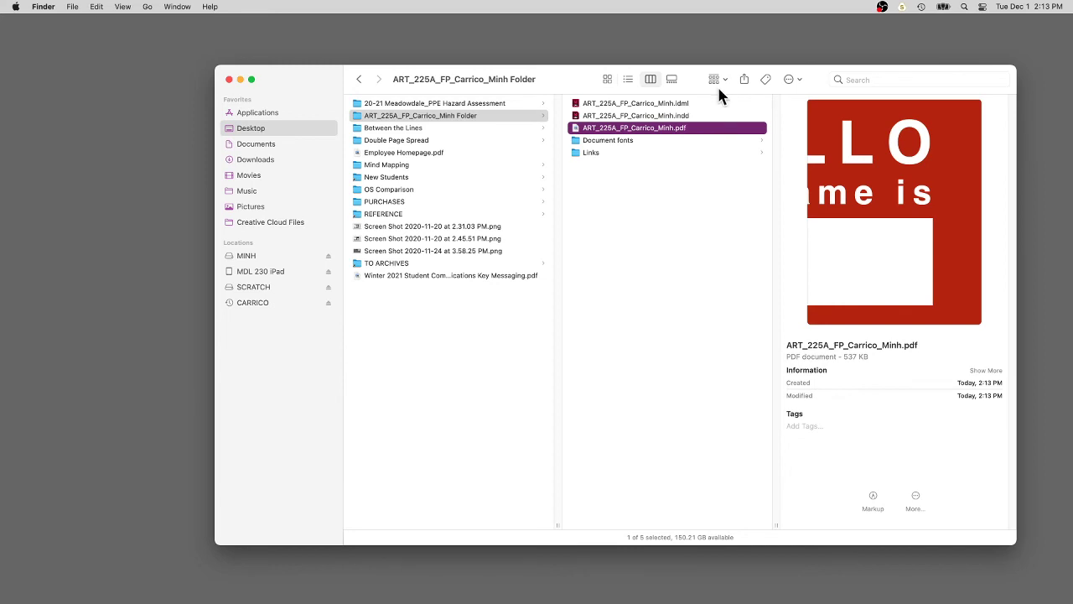
{"action": "left_click", "coordinate": [705, 102]}
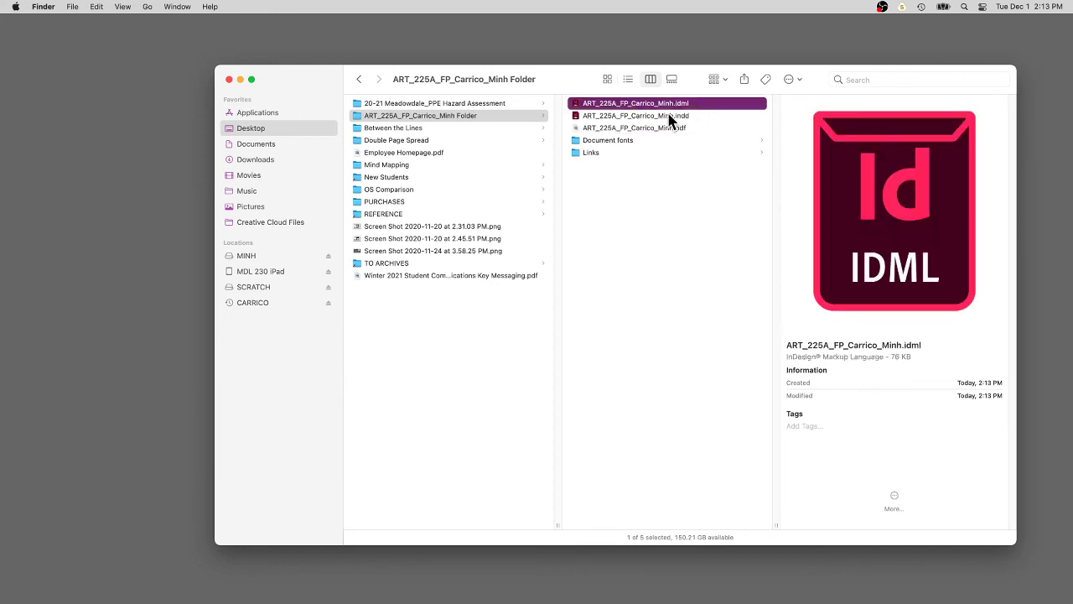
{"action": "left_click", "coordinate": [617, 141]}
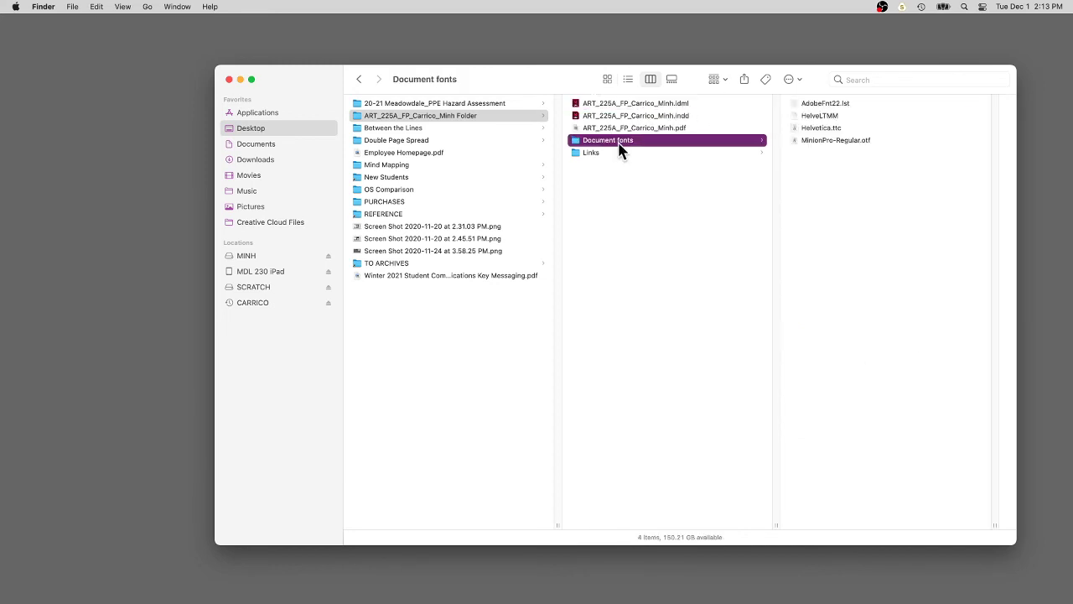
{"action": "left_click", "coordinate": [610, 154]}
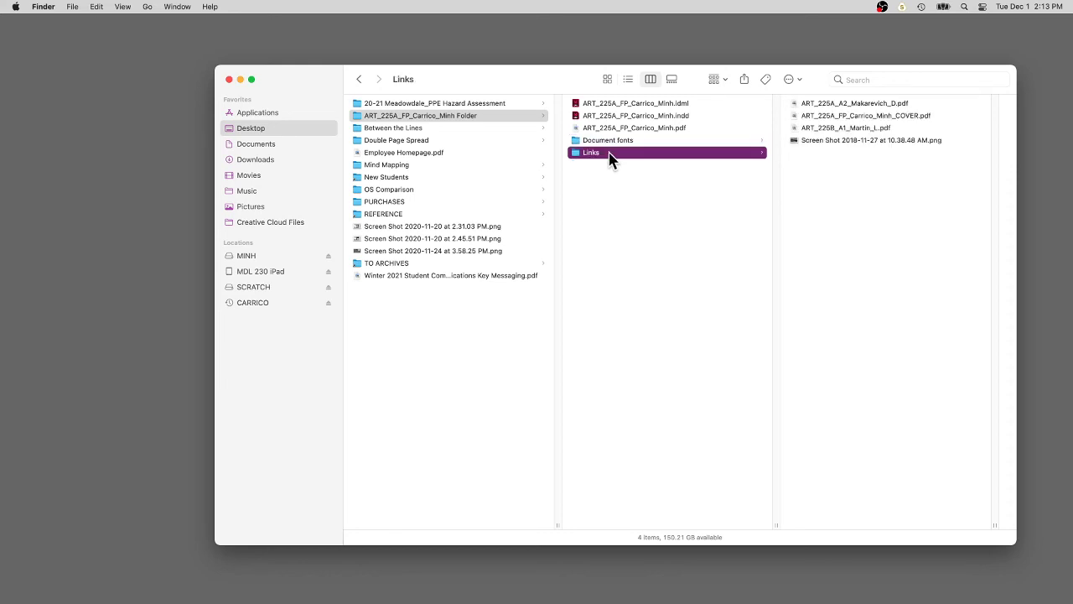
{"action": "left_click", "coordinate": [684, 117]}
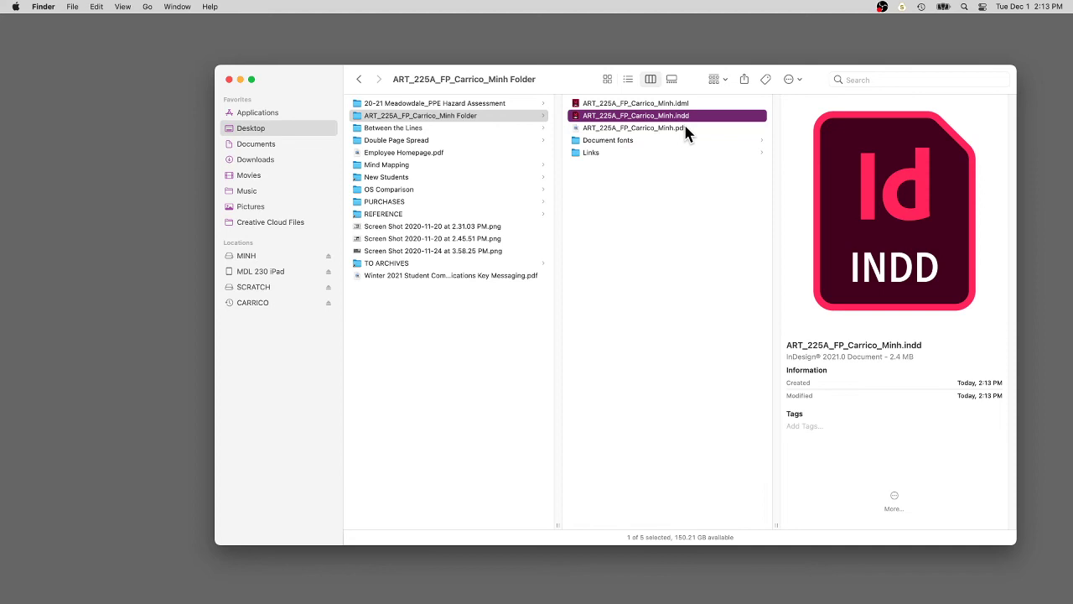
{"action": "left_click", "coordinate": [685, 129]}
Step: Page forward through the packaged PDF's preview, then back to the first page
{"action": "mouse_move", "coordinate": [894, 151]}
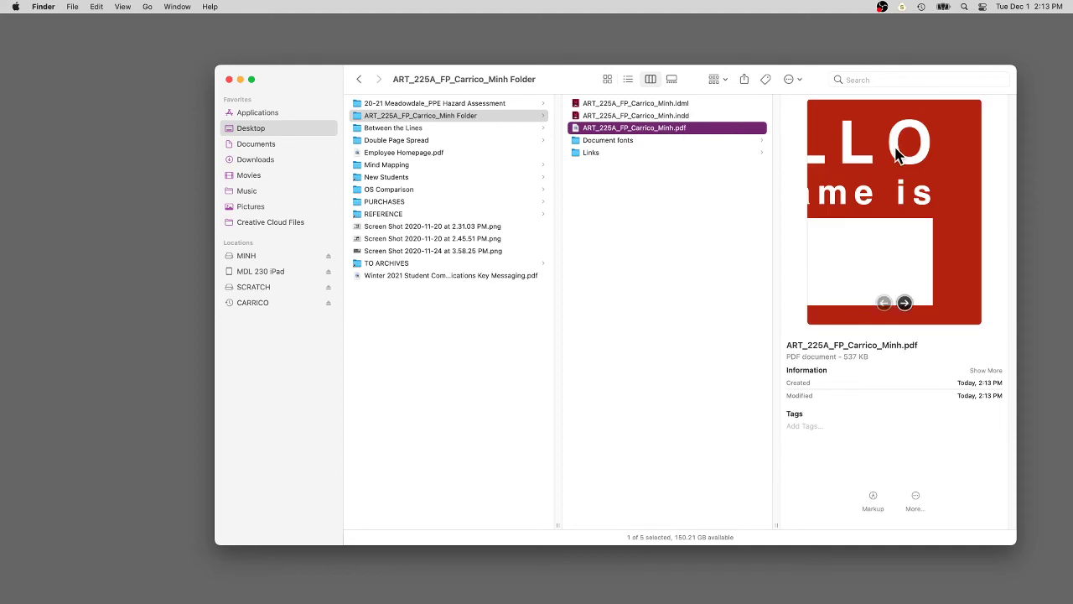
{"action": "left_click", "coordinate": [905, 303]}
{"action": "left_click", "coordinate": [906, 302]}
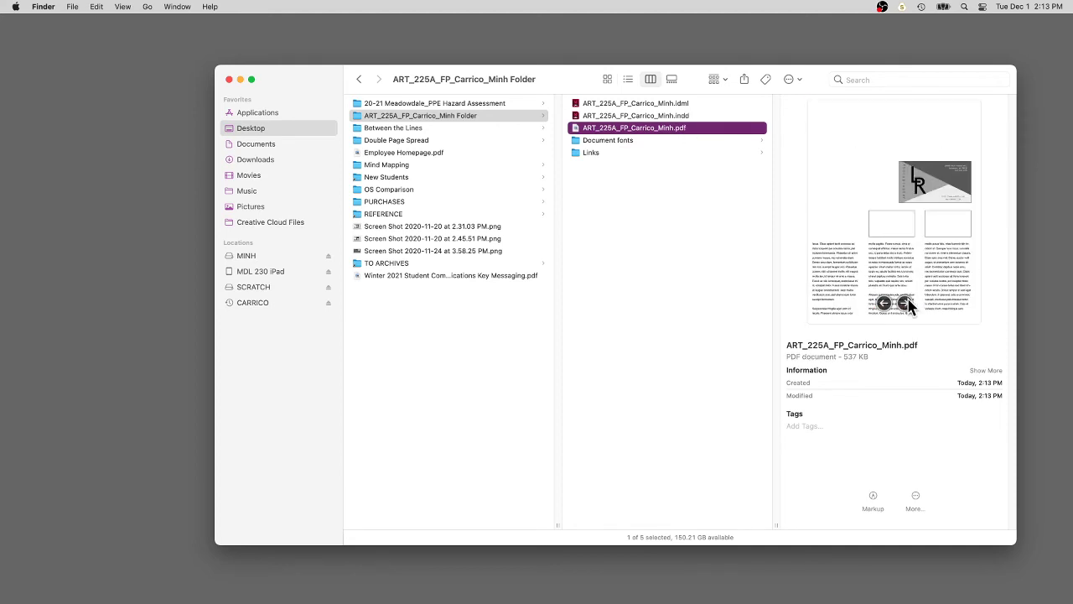
{"action": "left_click", "coordinate": [905, 303]}
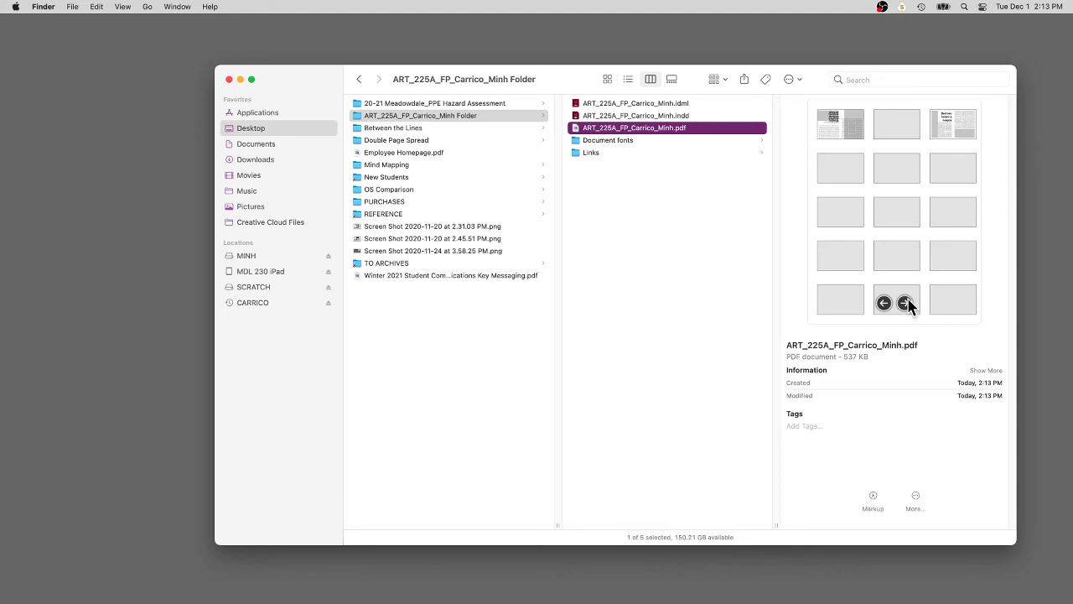
{"action": "left_click", "coordinate": [906, 303]}
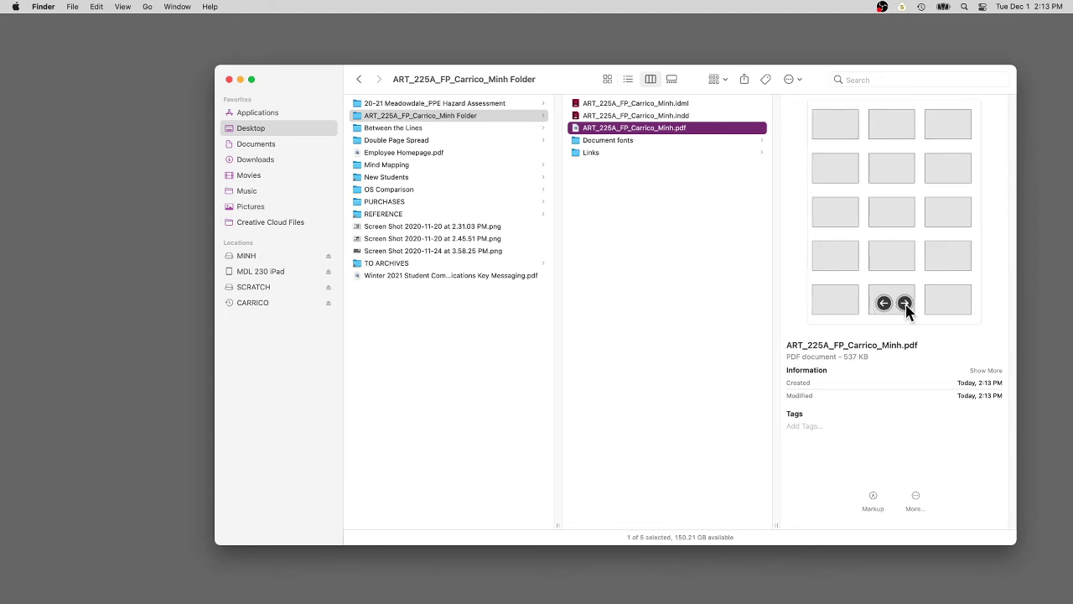
{"action": "left_click", "coordinate": [906, 303]}
{"action": "left_click", "coordinate": [905, 304]}
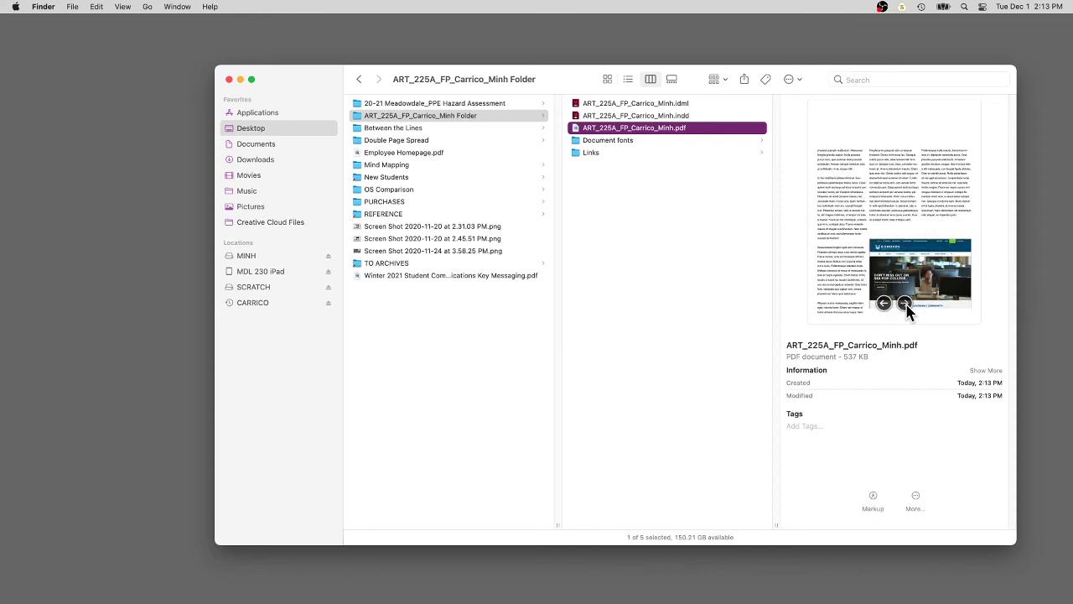
{"action": "left_click", "coordinate": [905, 304]}
{"action": "left_click", "coordinate": [883, 302]}
{"action": "left_click", "coordinate": [884, 303]}
{"action": "left_click", "coordinate": [884, 303]}
Step: Compress the ART_225A_FP_Carrico_Minh Folder from its context menu into a 5.5 MB ZIP on the Desktop
{"action": "left_click", "coordinate": [458, 117]}
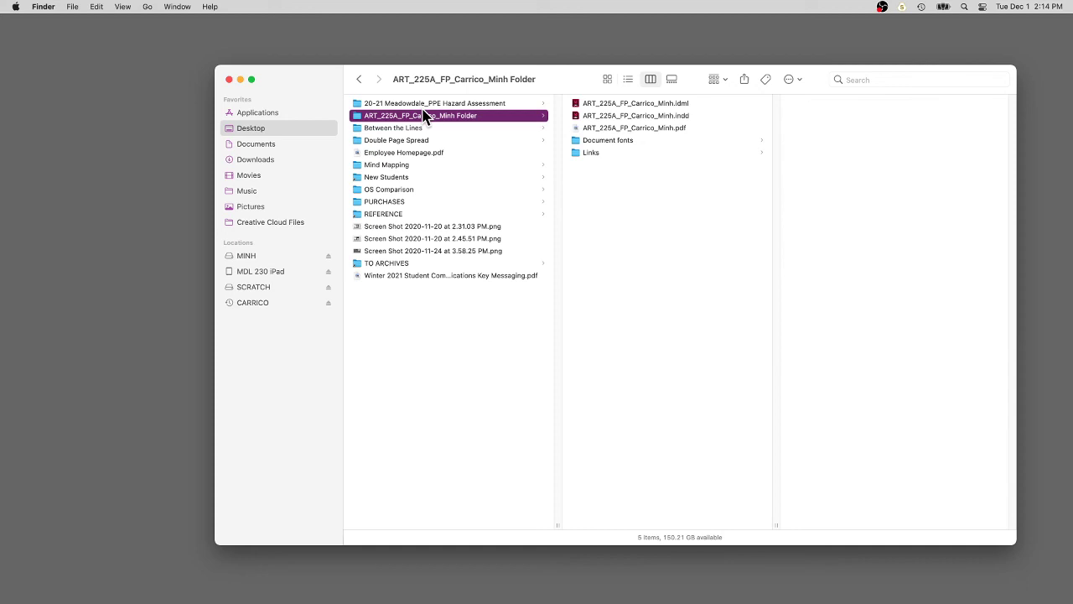
{"action": "left_click", "coordinate": [428, 118]}
{"action": "left_click", "coordinate": [454, 328]}
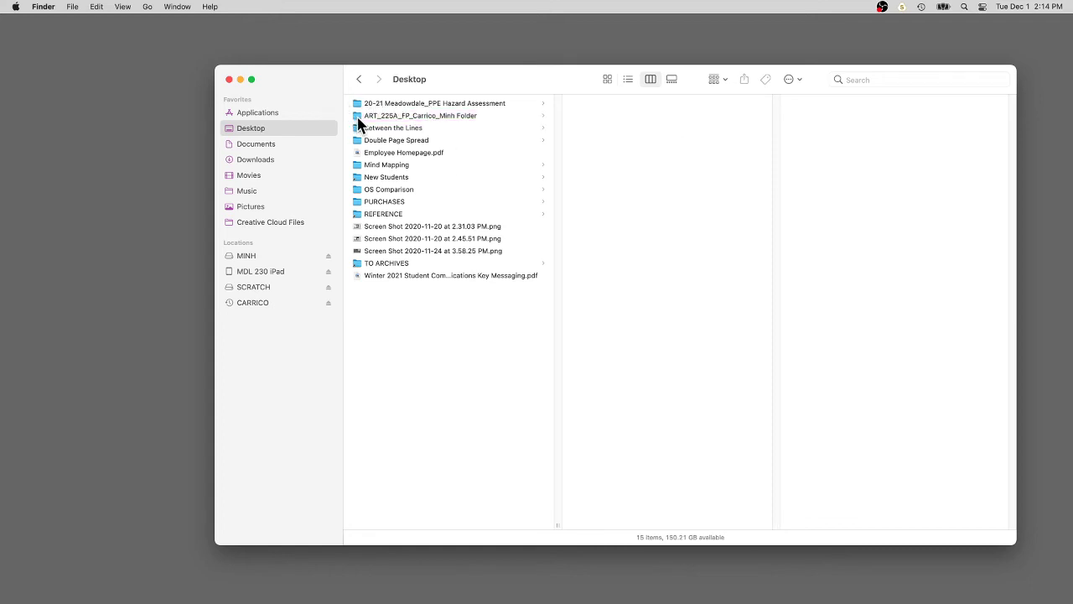
{"action": "left_click", "coordinate": [359, 119]}
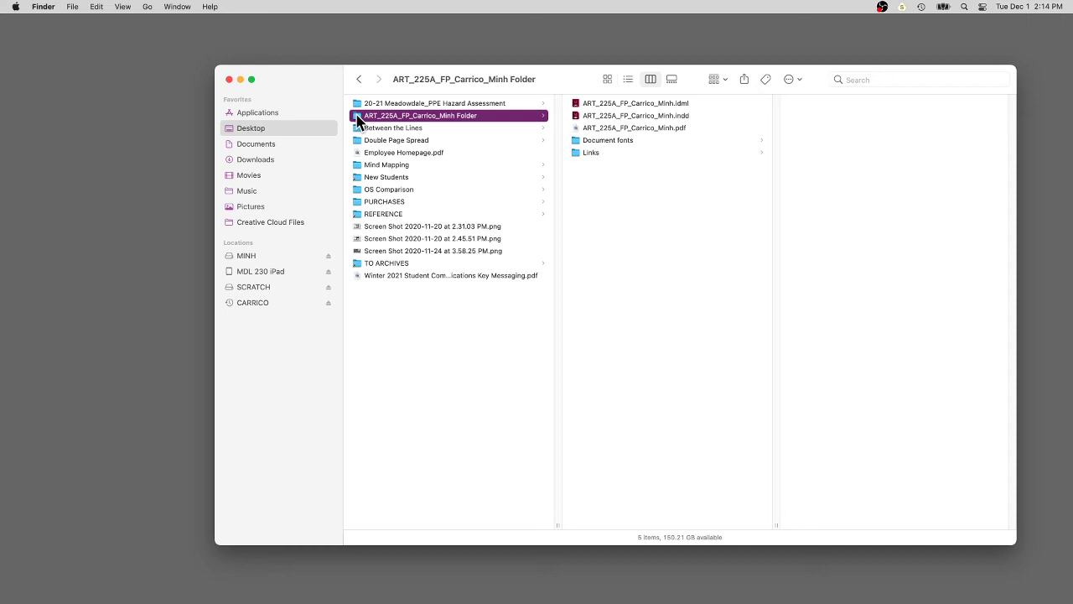
{"action": "right_click", "coordinate": [357, 120]}
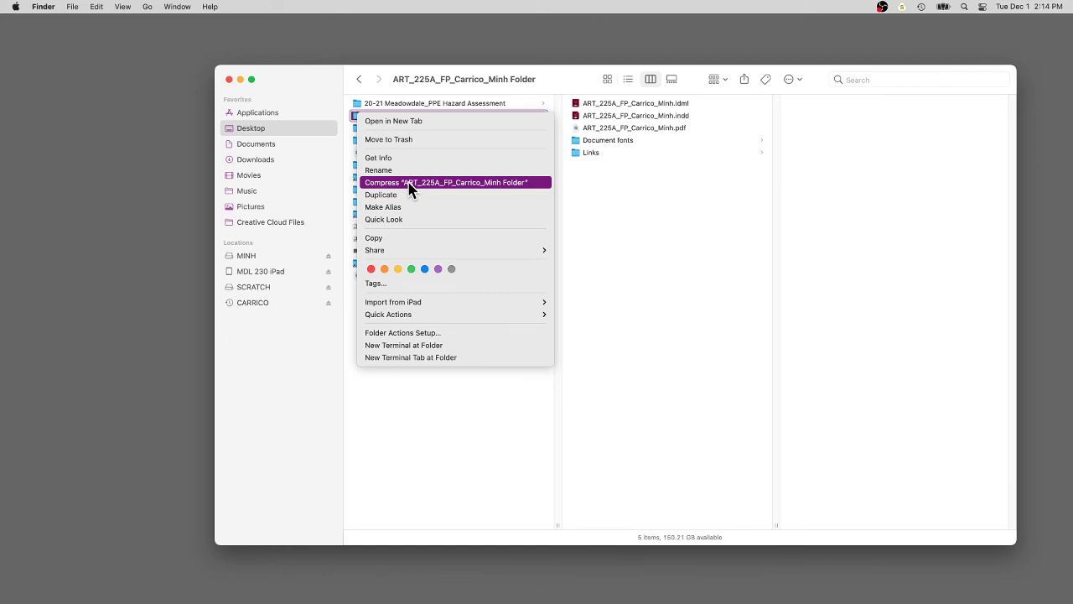
{"action": "left_click", "coordinate": [353, 116]}
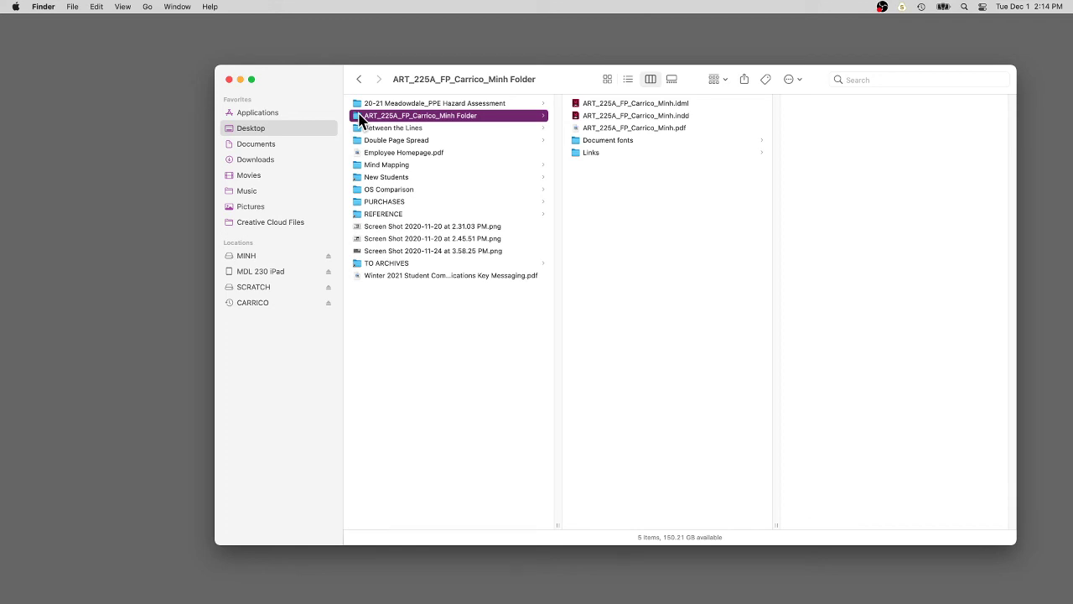
{"action": "right_click", "coordinate": [358, 119]}
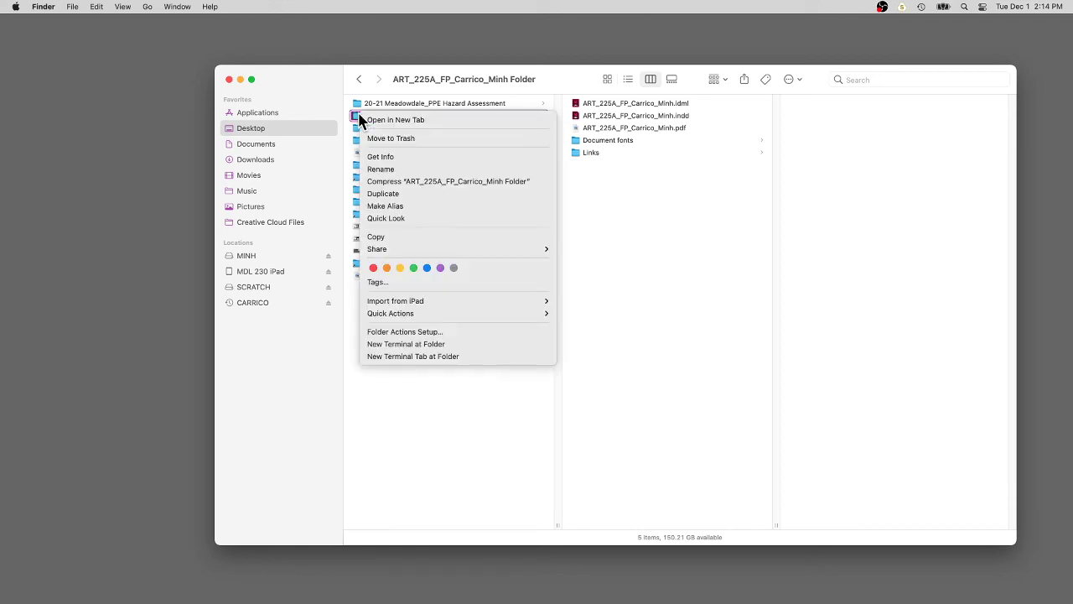
{"action": "left_click", "coordinate": [393, 180]}
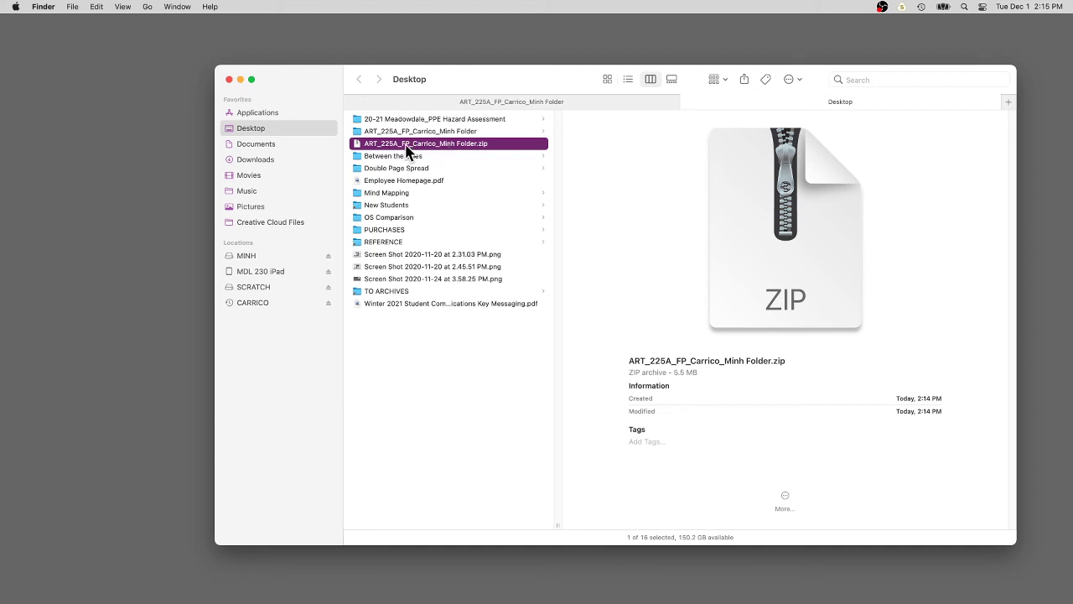
Step: Extract the ZIP into Folder 2 and compare its IDML, INDD, PDF, Document fonts and Links with the original
{"action": "left_click_drag", "start_coordinate": [409, 148], "coordinate": [394, 148]}
{"action": "double_click", "coordinate": [397, 148]}
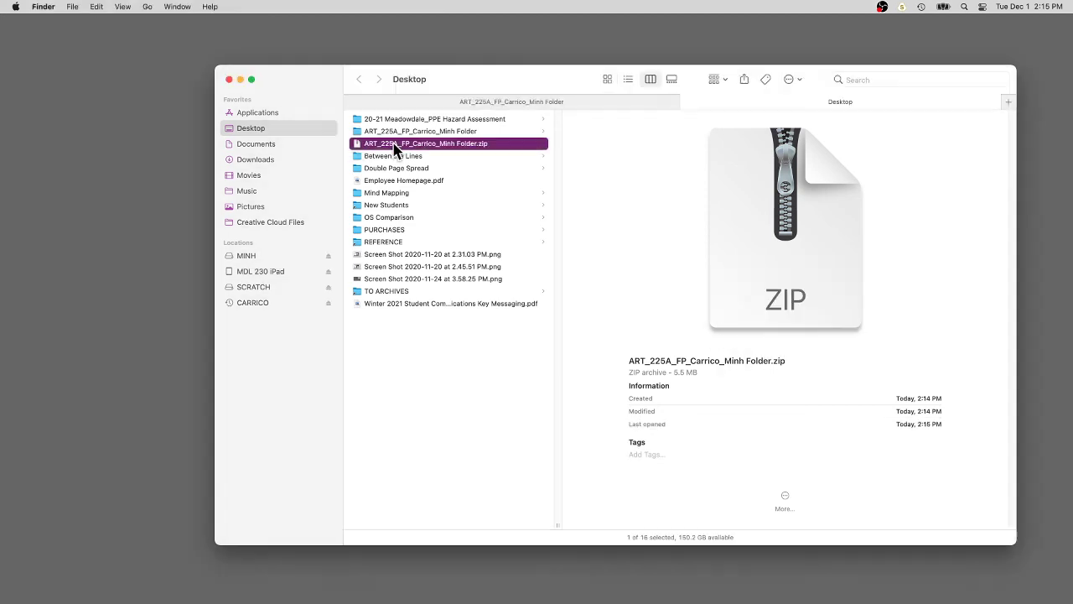
{"action": "left_click", "coordinate": [465, 133]}
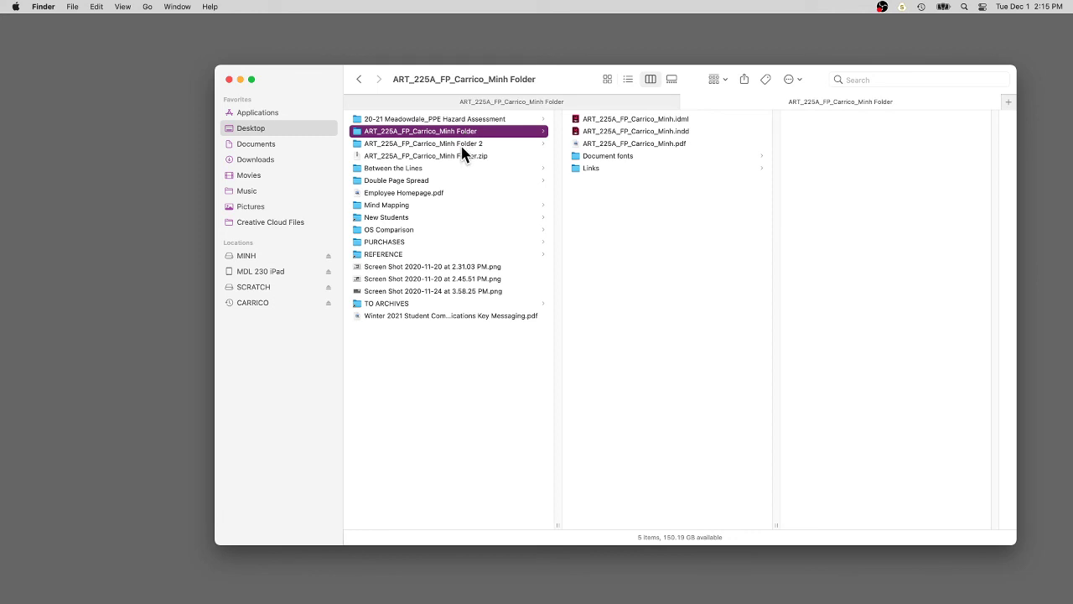
{"action": "left_click", "coordinate": [461, 145]}
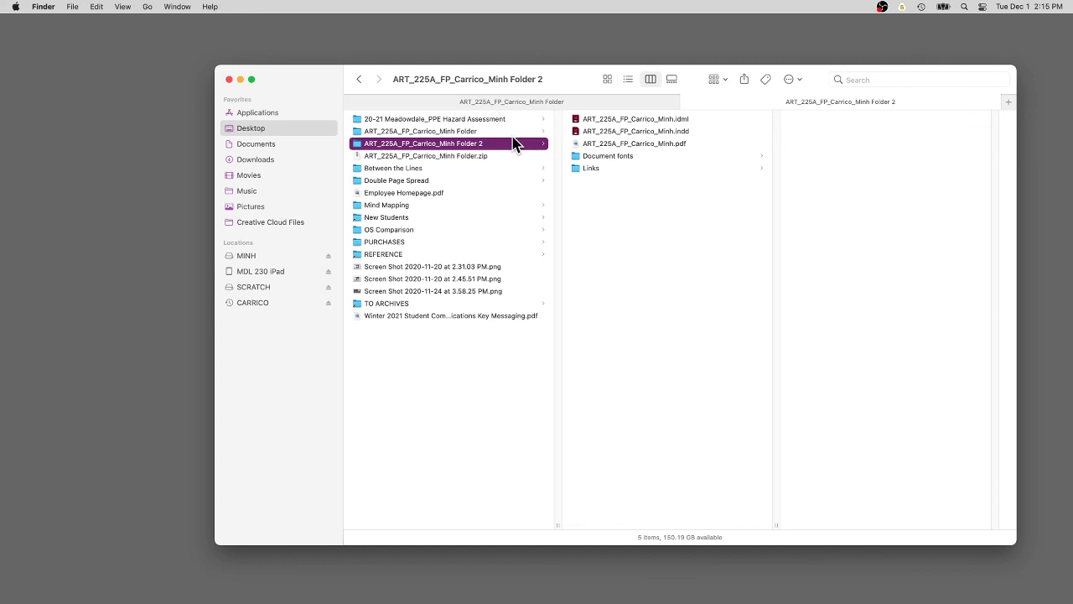
{"action": "left_click", "coordinate": [476, 162]}
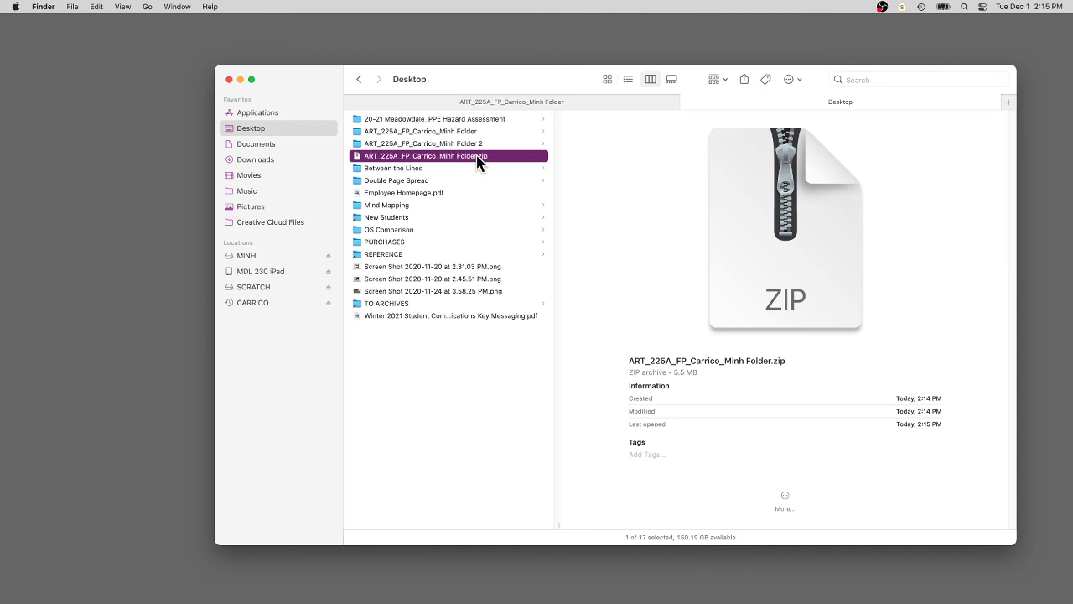
{"action": "left_click", "coordinate": [476, 144]}
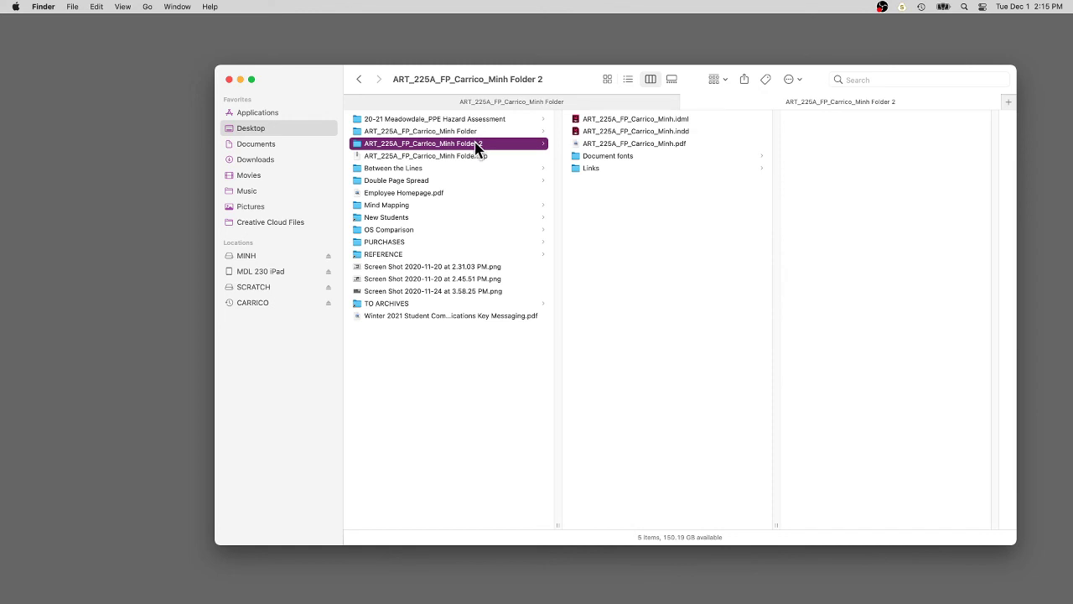
Step: Check Get Info sizes of Folder 2 (8.5 MB) and the ZIP (5.5 MB), closing each window
{"action": "key", "text": "super+i"}
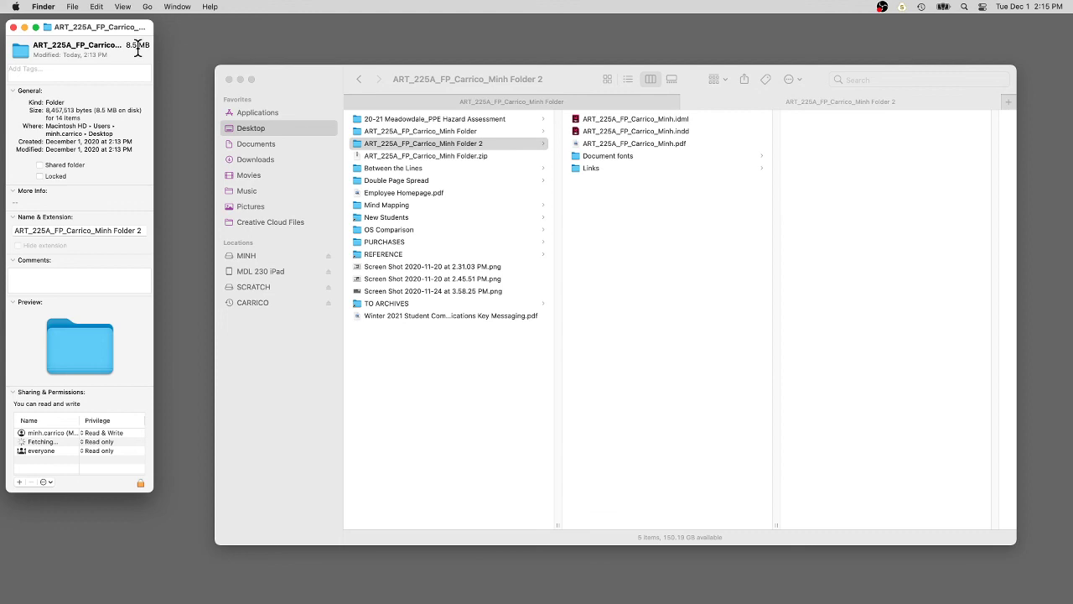
{"action": "key", "text": "super+w"}
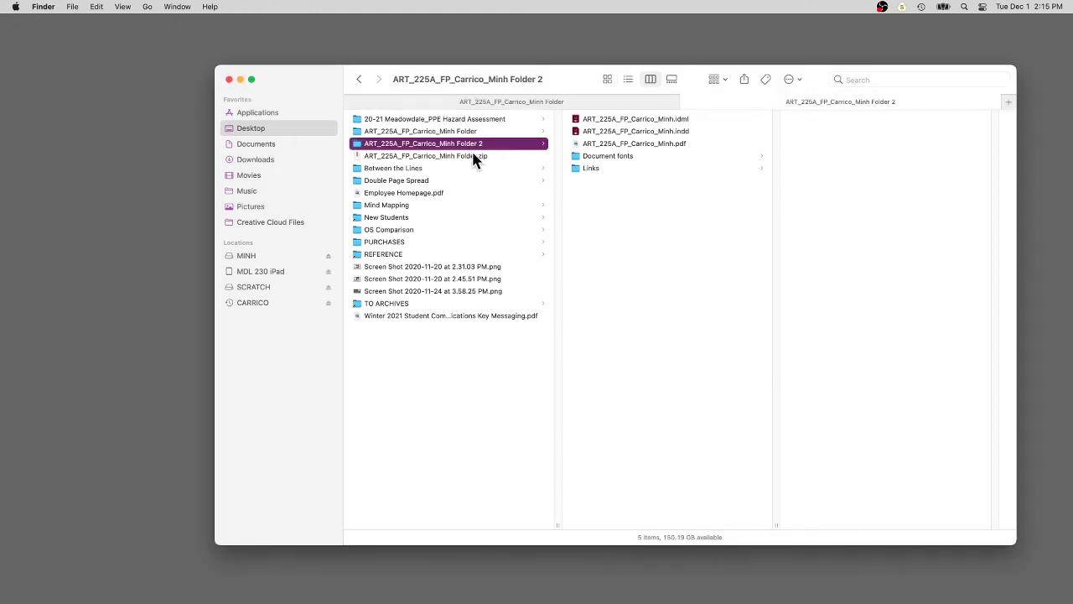
{"action": "left_click", "coordinate": [475, 158]}
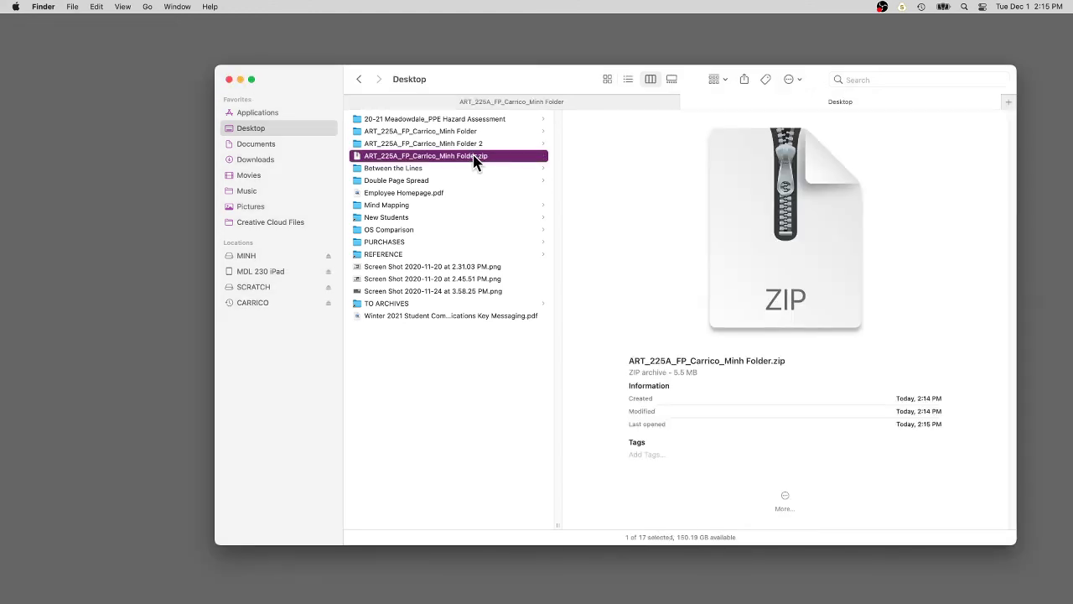
{"action": "key", "text": "super+i"}
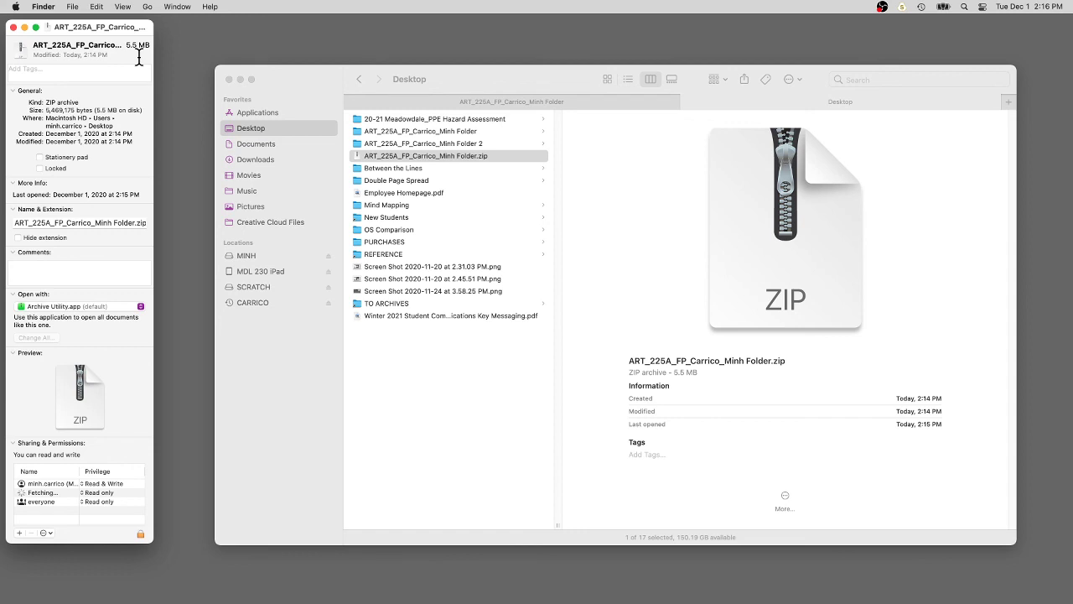
{"action": "key", "text": "super+w"}
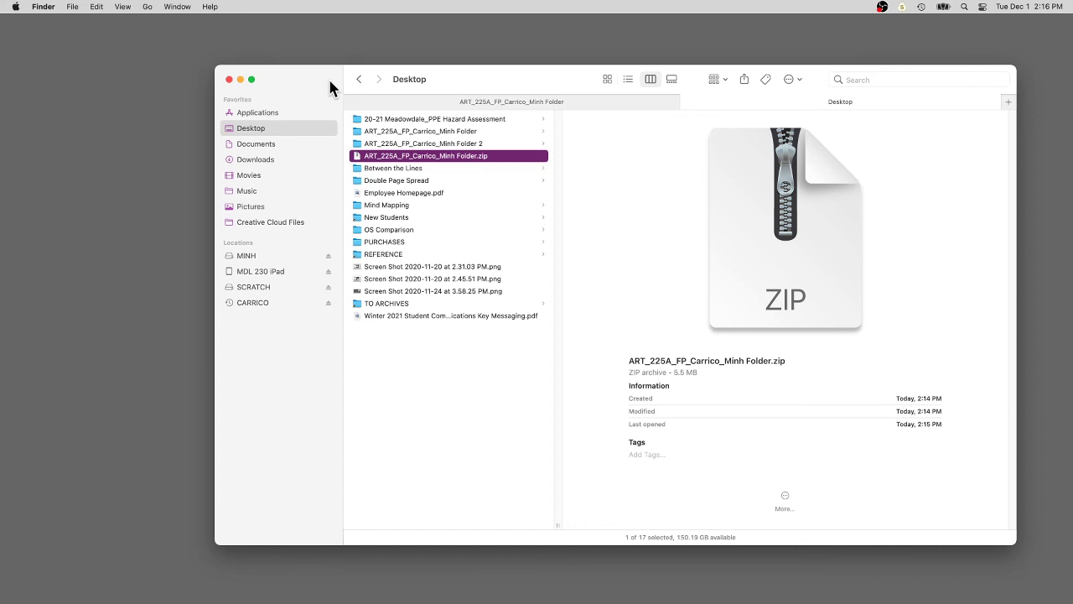
{"action": "left_click", "coordinate": [382, 157]}
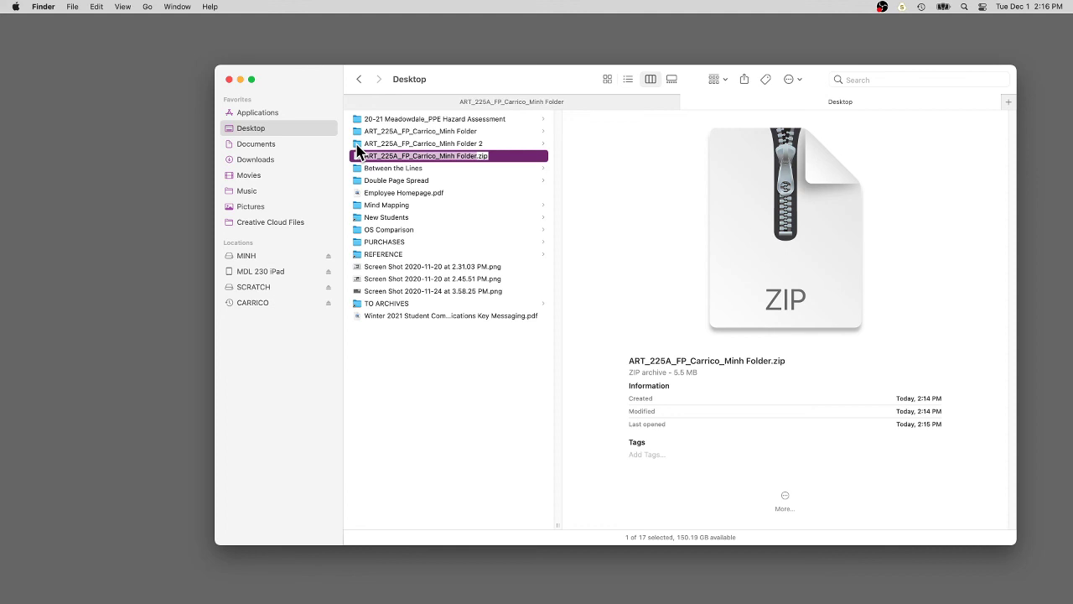
{"action": "left_click", "coordinate": [358, 147]}
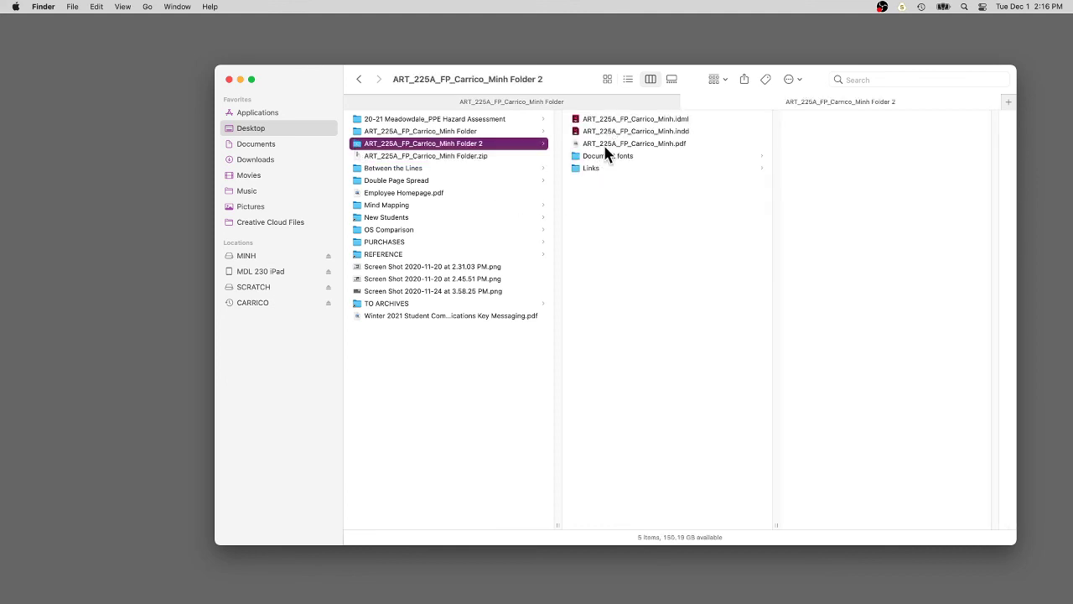
{"action": "left_click", "coordinate": [472, 158]}
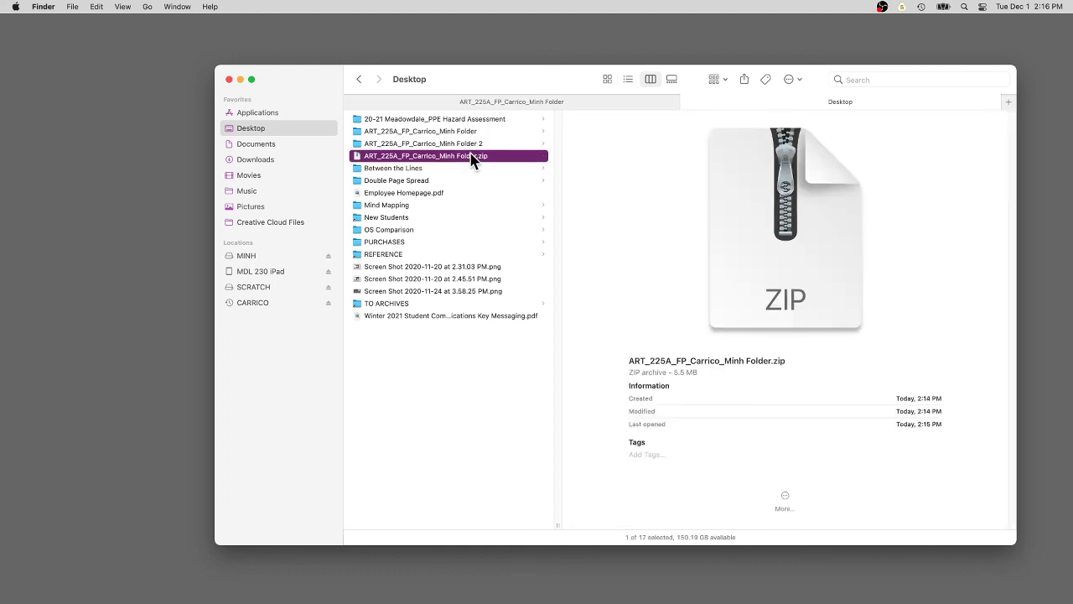